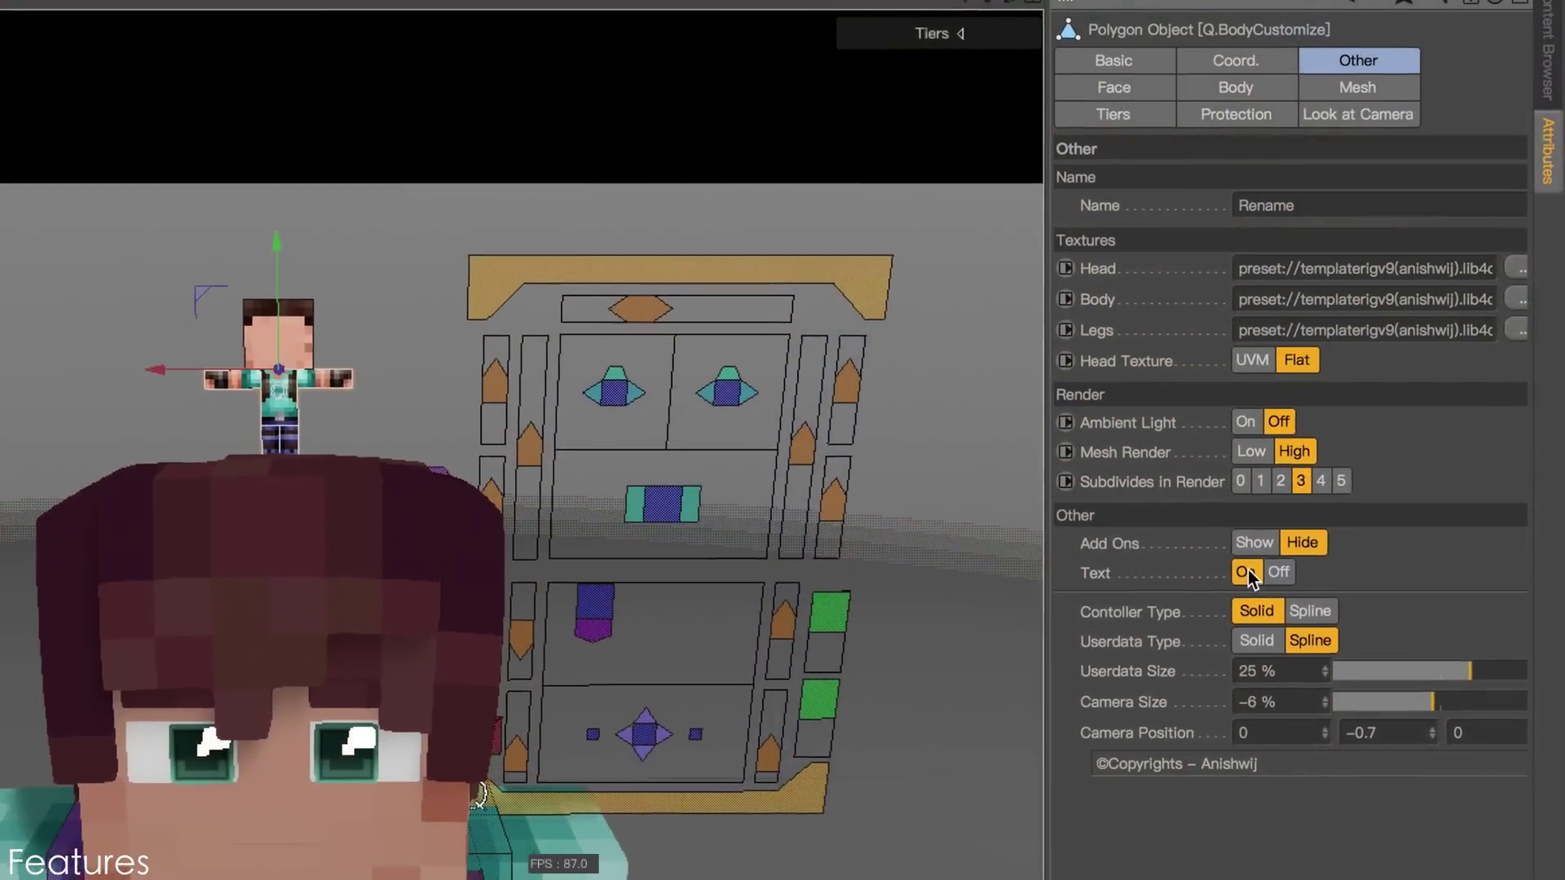
Turn on the rig's text display and set the rig name to Template.
{"action": "left_click", "coordinate": [1245, 576]}
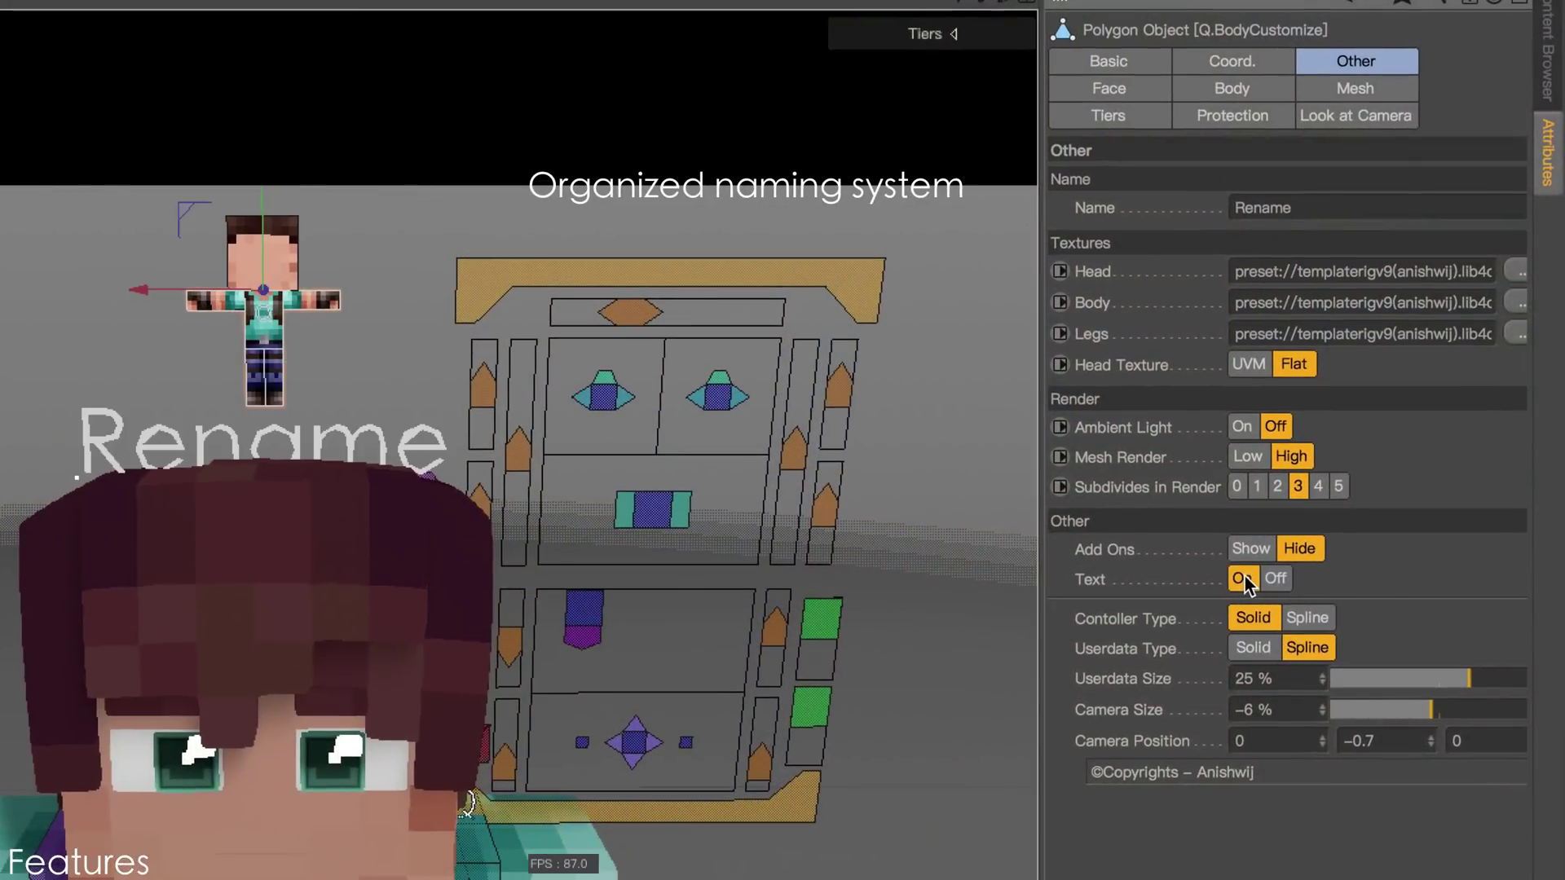
{"action": "left_click", "coordinate": [1328, 206]}
{"action": "type", "text": "Template"}
{"action": "key", "text": "Return"}
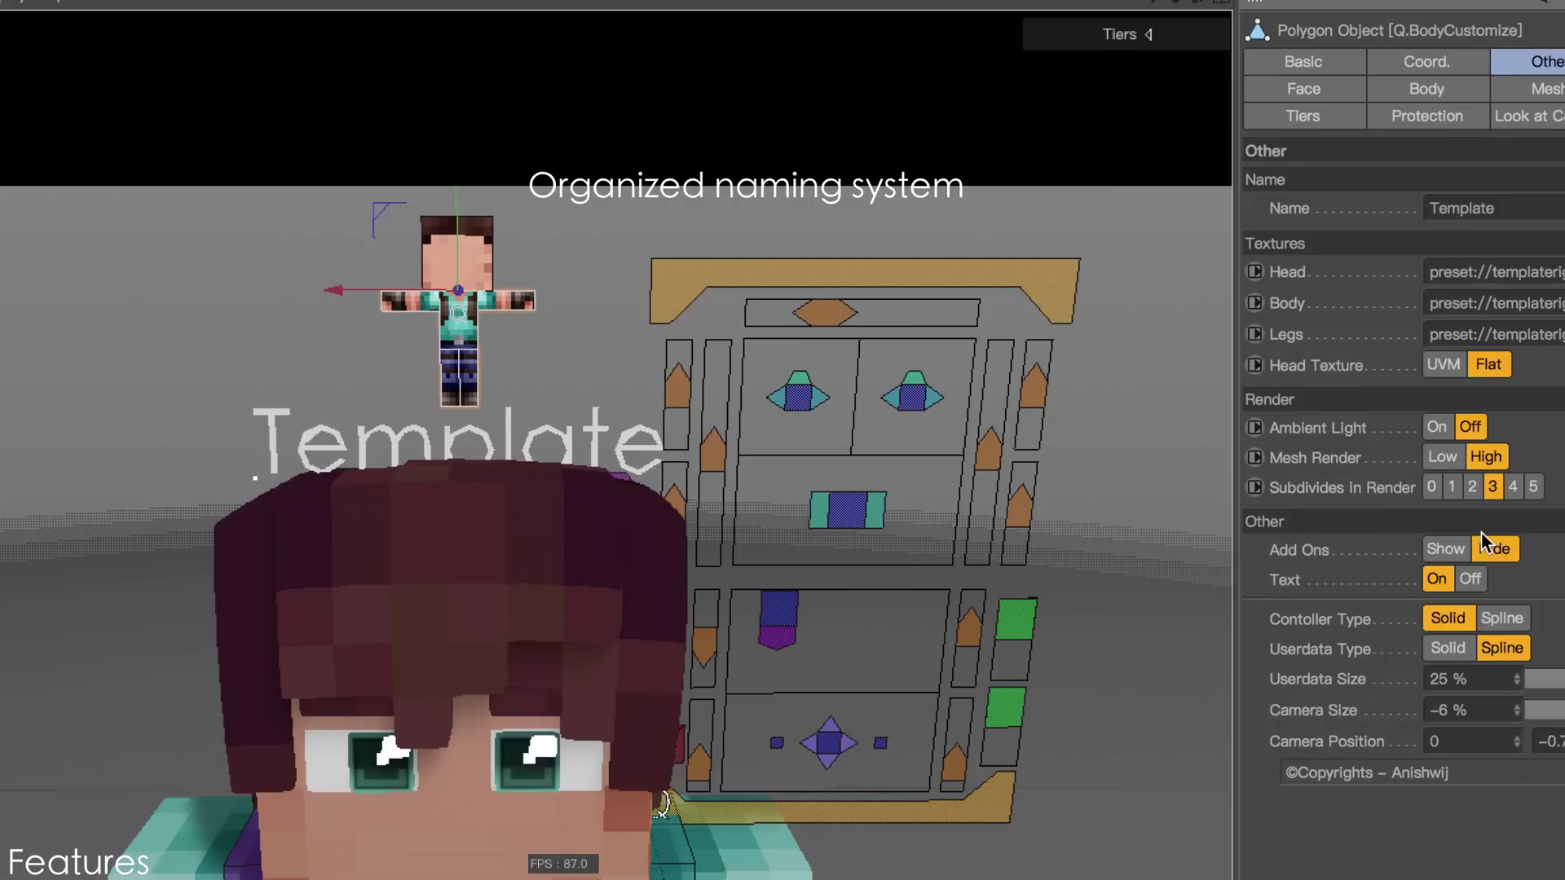
Show the rig's add-ons and set the controller type to Solid.
{"action": "left_click", "coordinate": [1441, 548]}
{"action": "left_click", "coordinate": [1503, 554]}
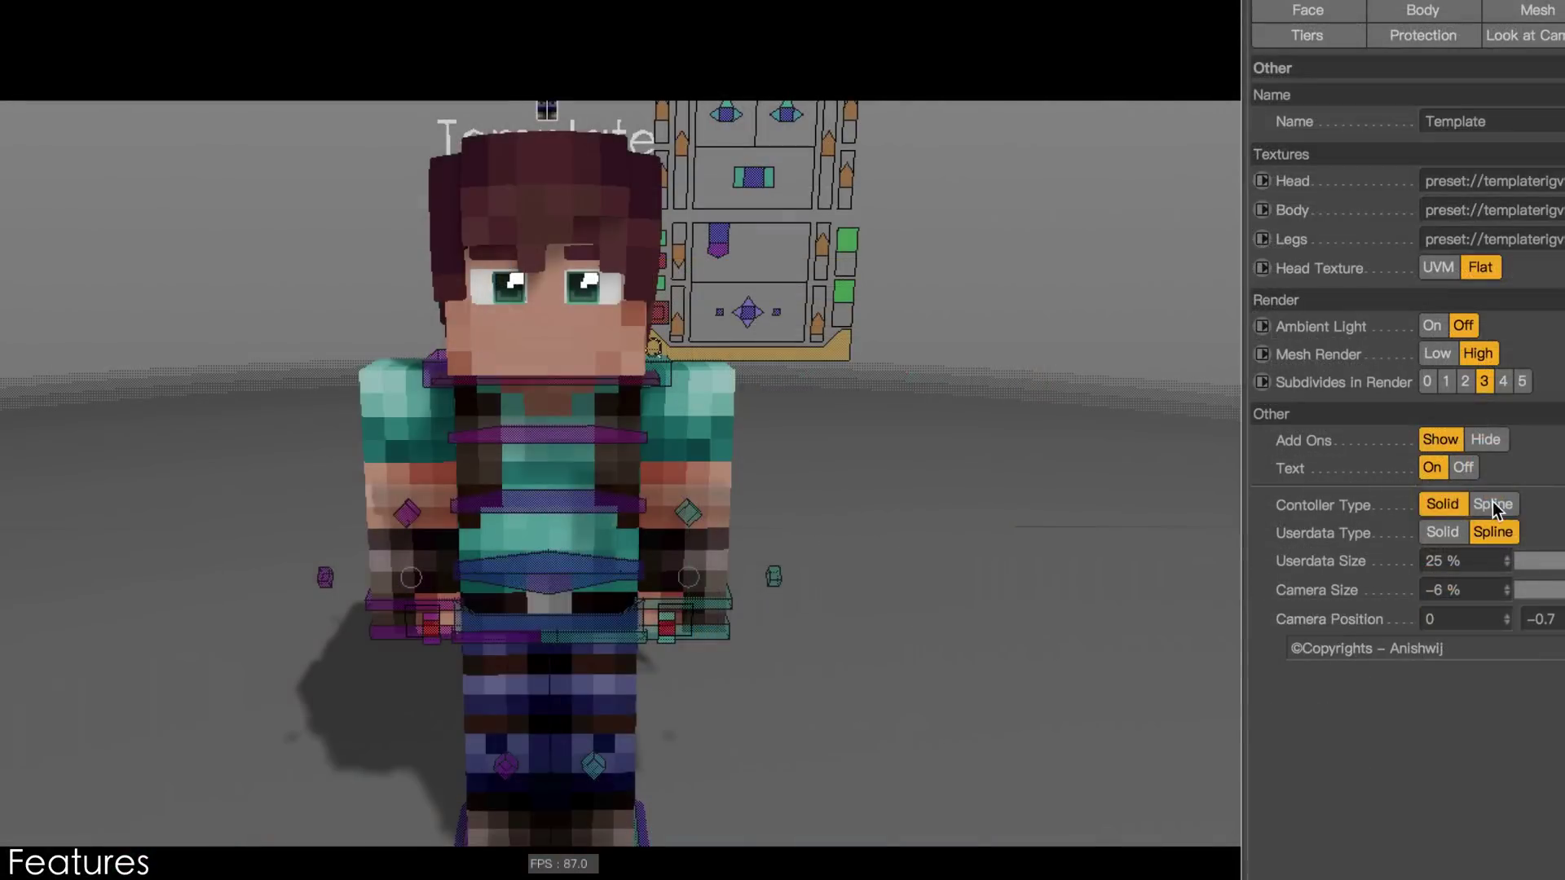
{"action": "left_click", "coordinate": [1444, 504]}
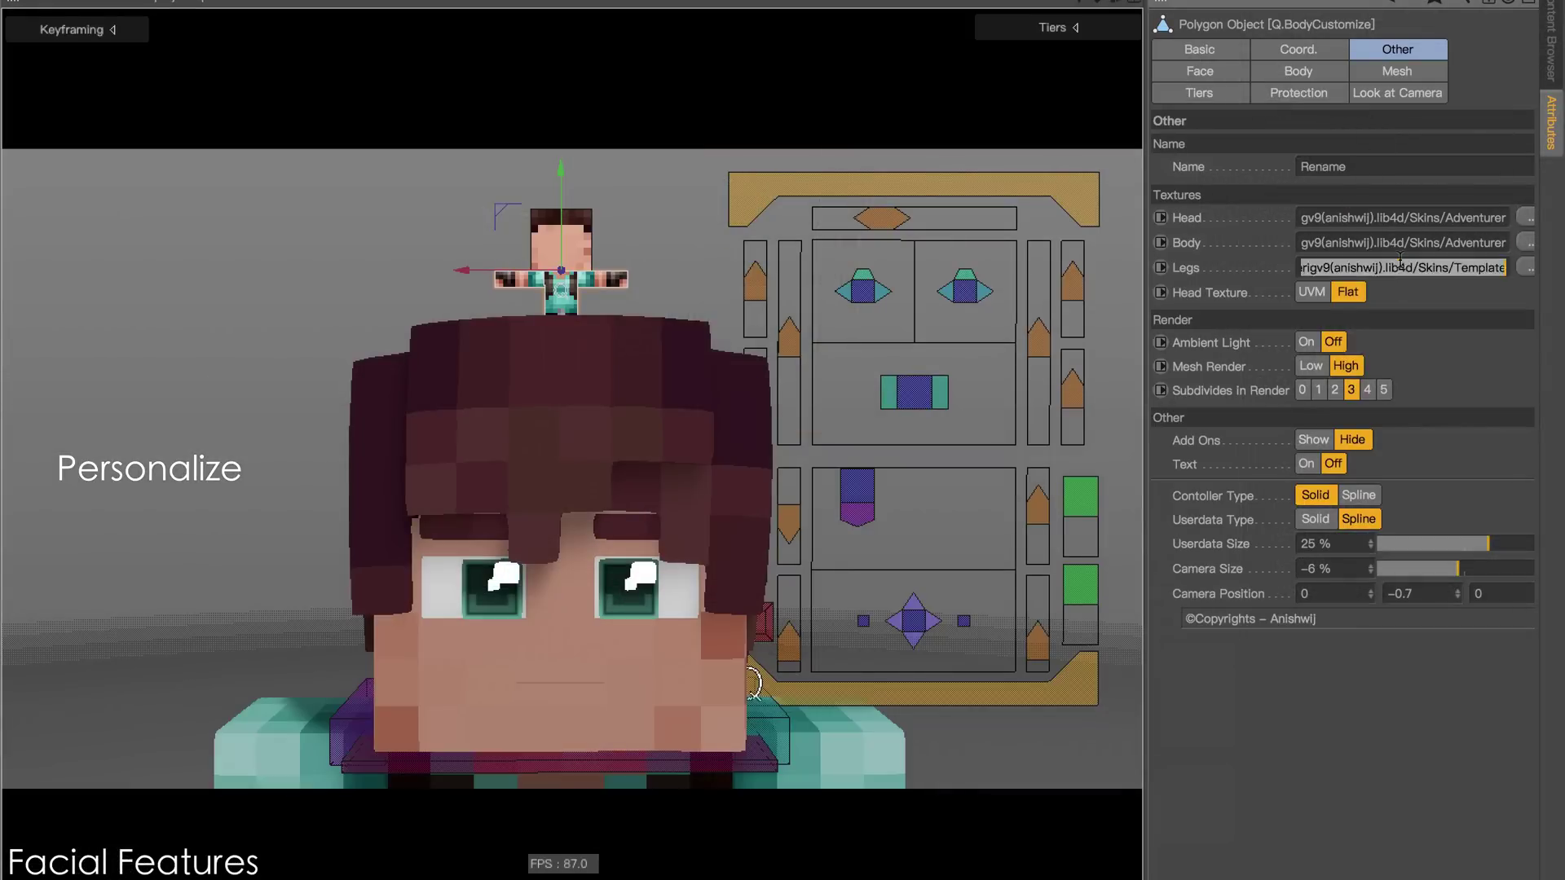
Select the body customization control above the head and set the head texture to Flat.
{"action": "mouse_move", "coordinate": [880, 494]}
{"action": "left_mouse_down"}
{"action": "mouse_move", "coordinate": [924, 526]}
{"action": "mouse_move", "coordinate": [886, 529]}
{"action": "mouse_move", "coordinate": [923, 487]}
{"action": "mouse_move", "coordinate": [875, 487]}
{"action": "left_mouse_up"}
{"action": "left_click", "coordinate": [561, 290]}
{"action": "left_click", "coordinate": [1345, 298]}
Try out mouth poses by moving the blue and purple mouth controller in the facial panel.
{"action": "left_click", "coordinate": [856, 509]}
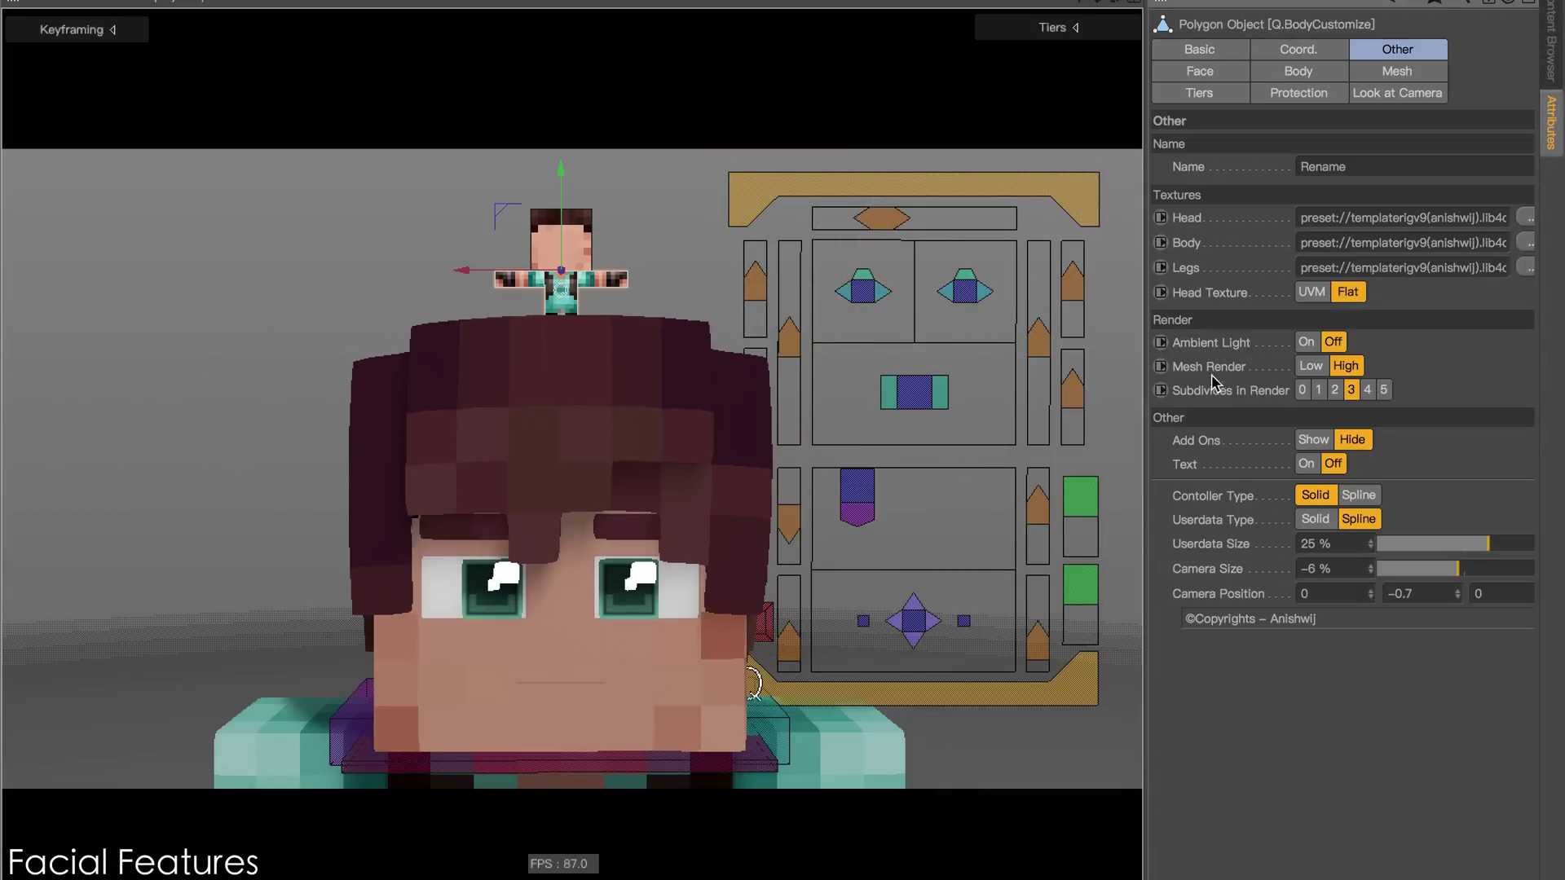
{"action": "mouse_move", "coordinate": [856, 546]}
{"action": "left_mouse_down"}
{"action": "mouse_move", "coordinate": [891, 570]}
{"action": "mouse_move", "coordinate": [840, 562]}
{"action": "left_mouse_up"}
{"action": "left_click", "coordinate": [703, 345]}
{"action": "left_click_drag", "start_coordinate": [806, 420], "coordinate": [822, 330]}
{"action": "left_click", "coordinate": [857, 499]}
{"action": "left_click_drag", "start_coordinate": [856, 499], "coordinate": [851, 563]}
{"action": "left_click_drag", "start_coordinate": [717, 354], "coordinate": [744, 390]}
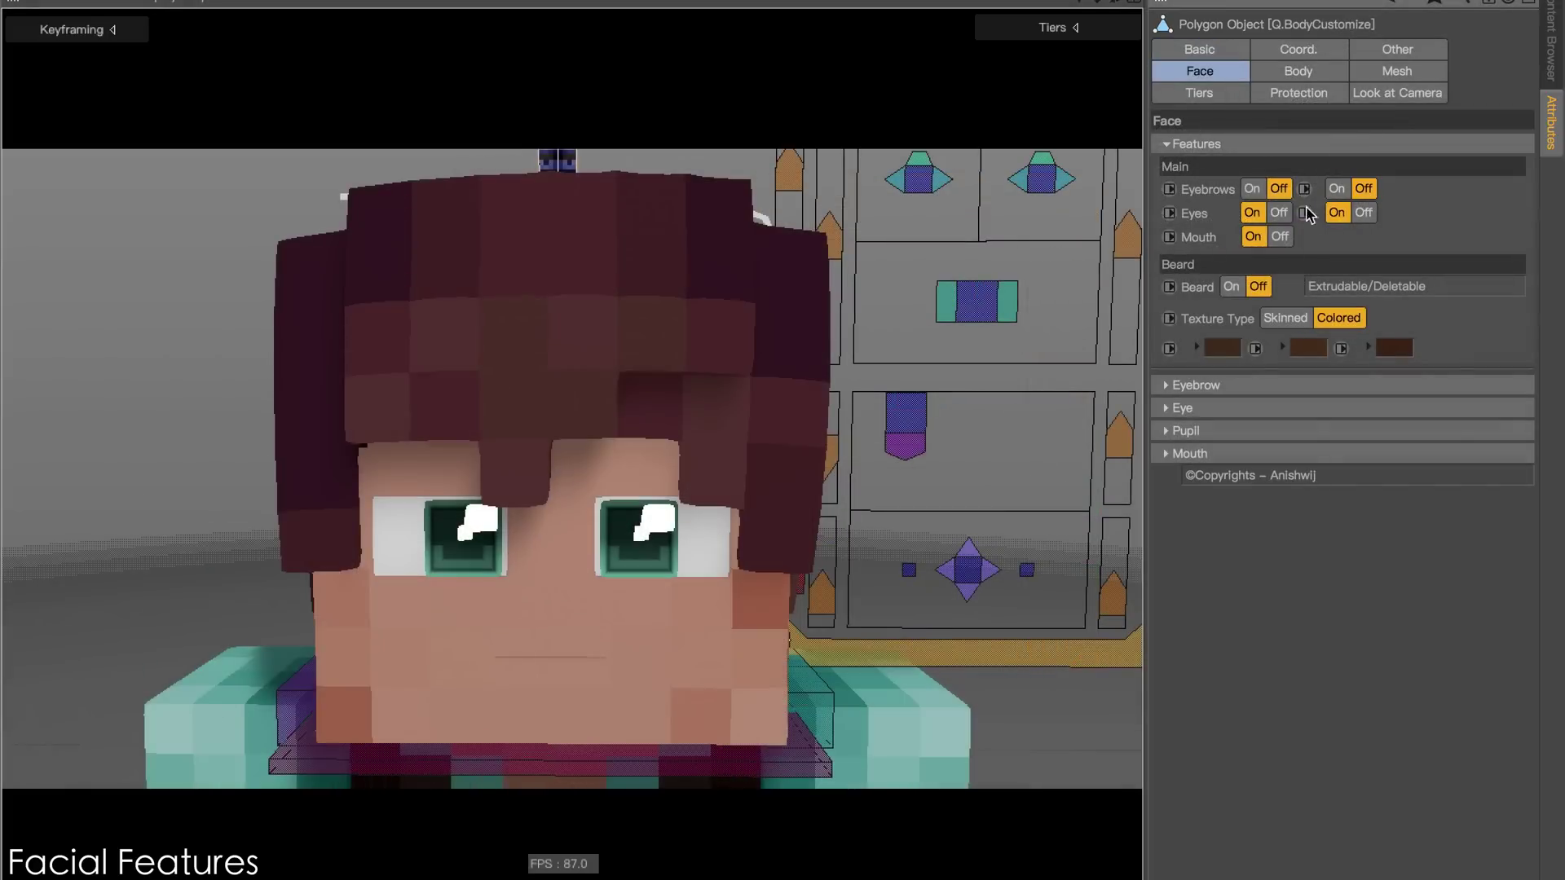
Turn the character's eyes and mouth off and back on in the face features.
{"action": "left_click", "coordinate": [1279, 213]}
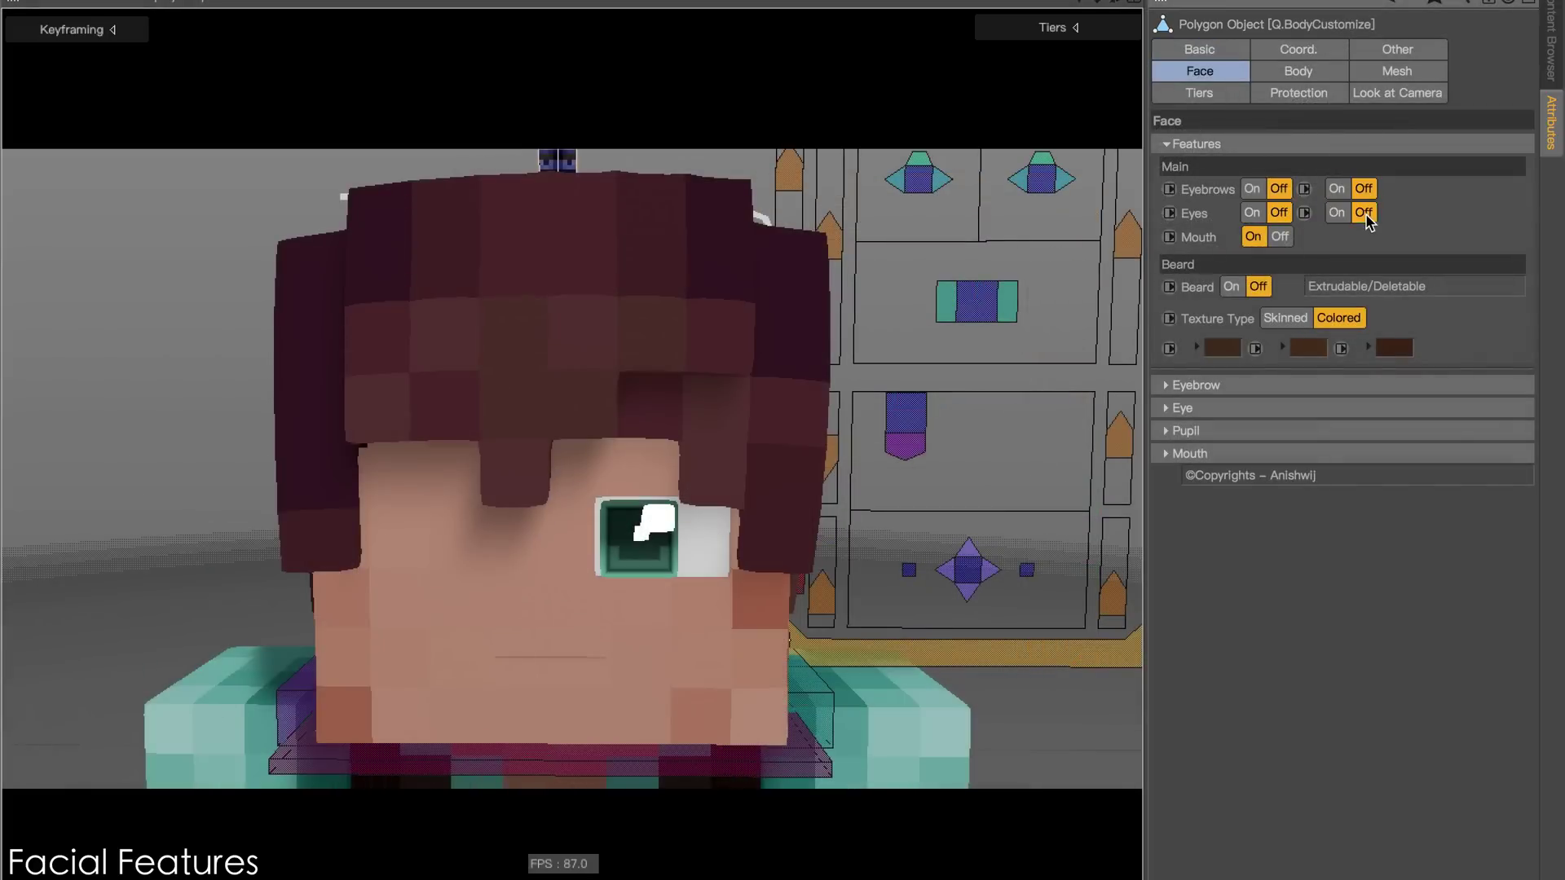
{"action": "left_click", "coordinate": [1363, 213]}
{"action": "left_click", "coordinate": [1280, 237]}
{"action": "left_click", "coordinate": [1253, 236]}
{"action": "left_click", "coordinate": [1253, 213]}
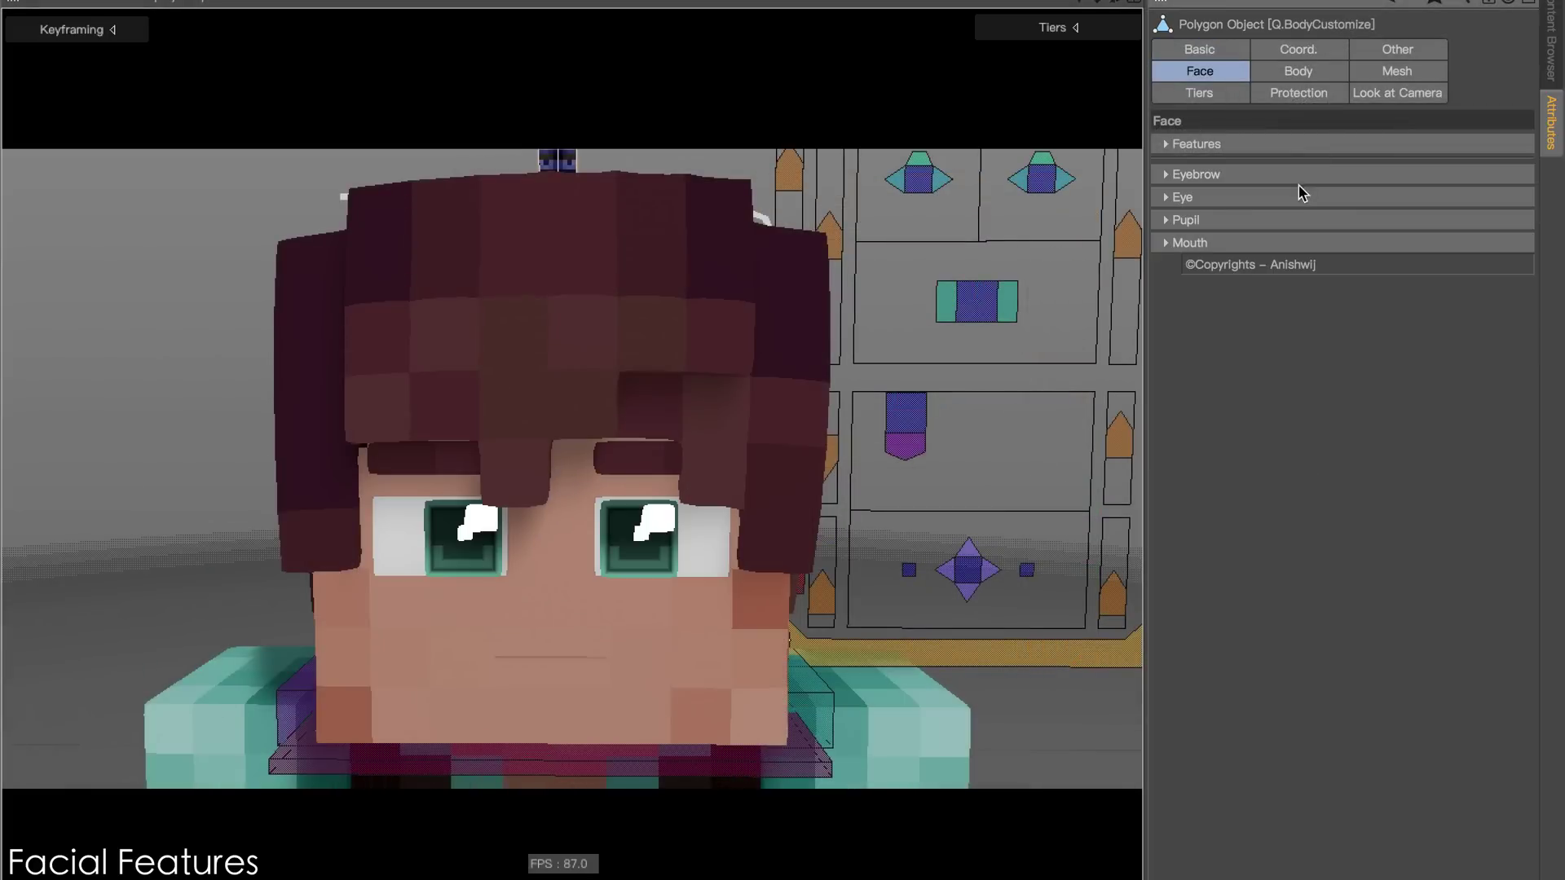
Adjust the eyebrow color and narrow the eyebrows to an X scale of 0.24, and open the eye settings.
{"action": "left_click", "coordinate": [1300, 184]}
{"action": "left_click", "coordinate": [1259, 199]}
{"action": "left_click", "coordinate": [1310, 276]}
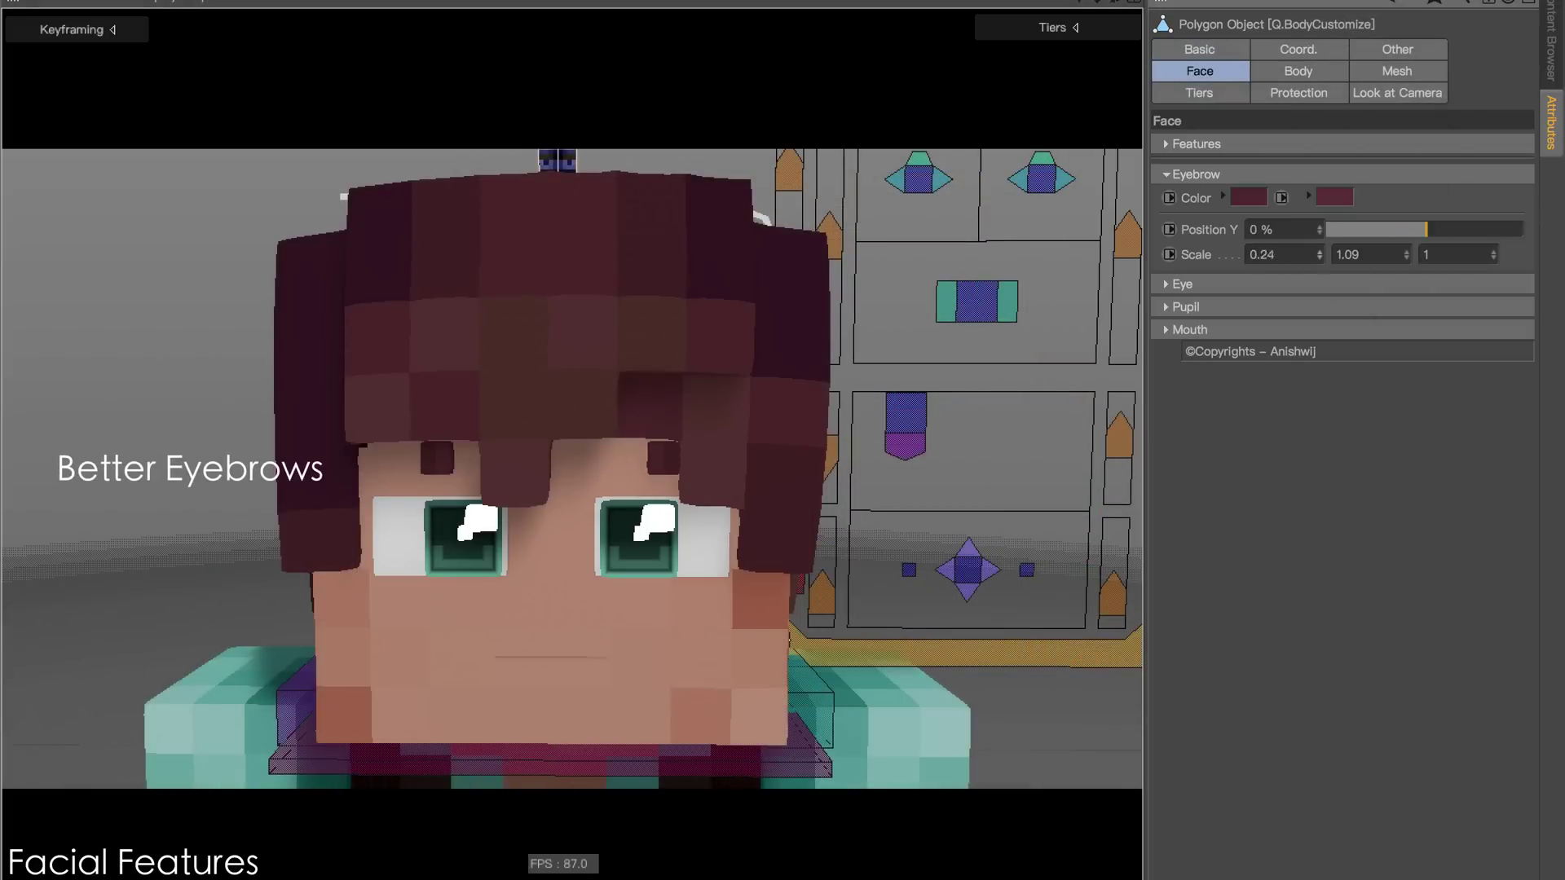
{"action": "left_click", "coordinate": [1304, 175]}
{"action": "left_click", "coordinate": [1304, 197]}
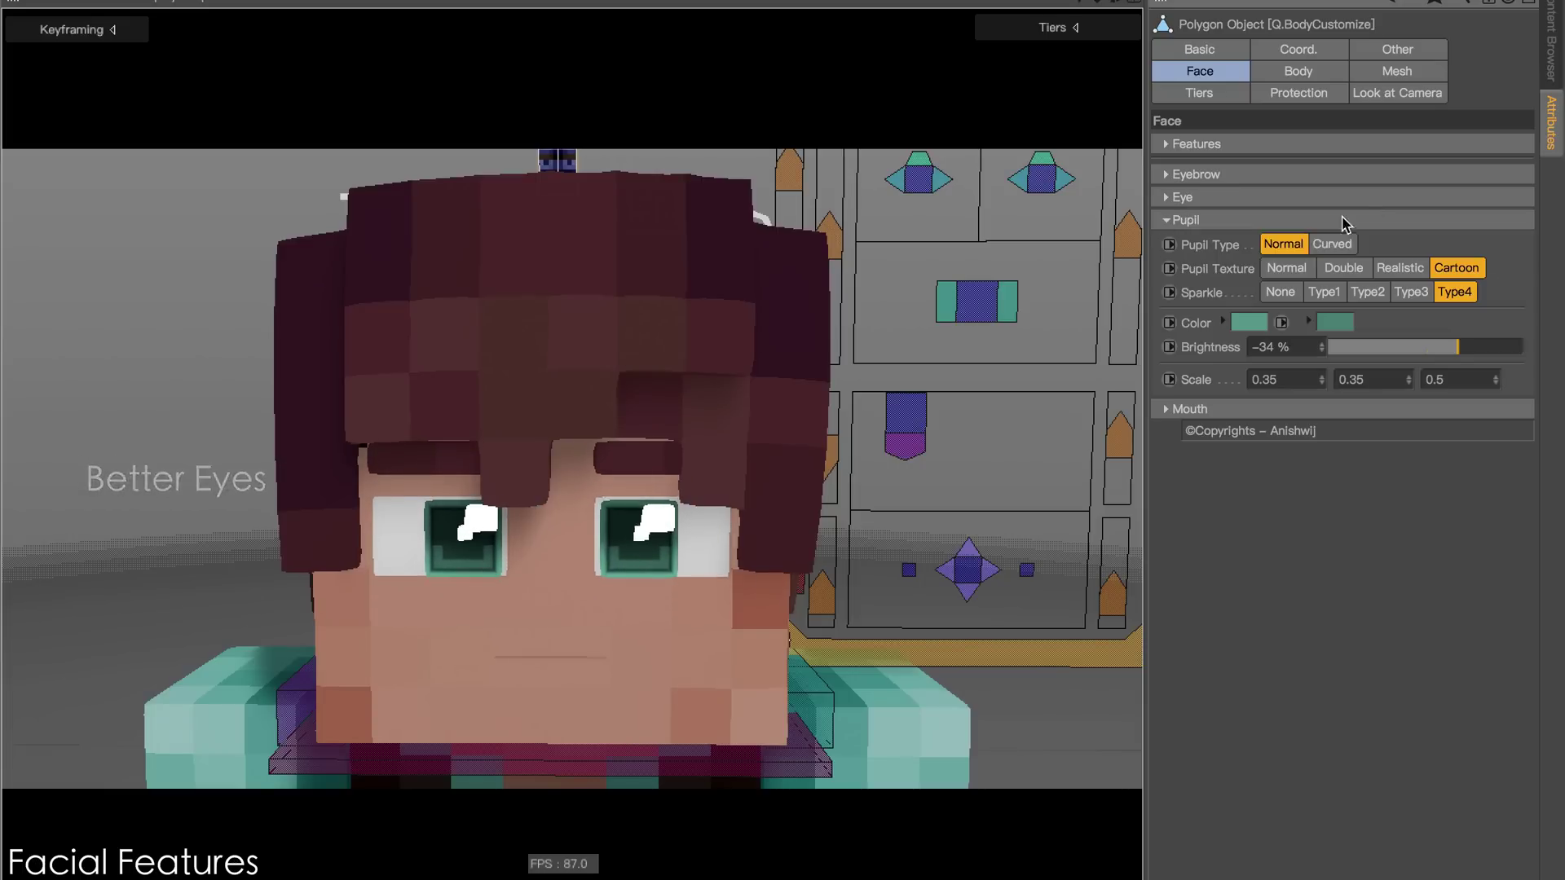
Try Curved and Realistic pupils, settling on Type3 sparkle, the Cartoon texture, a green color and lower brightness.
{"action": "left_click", "coordinate": [1332, 244]}
{"action": "left_click", "coordinate": [1399, 268]}
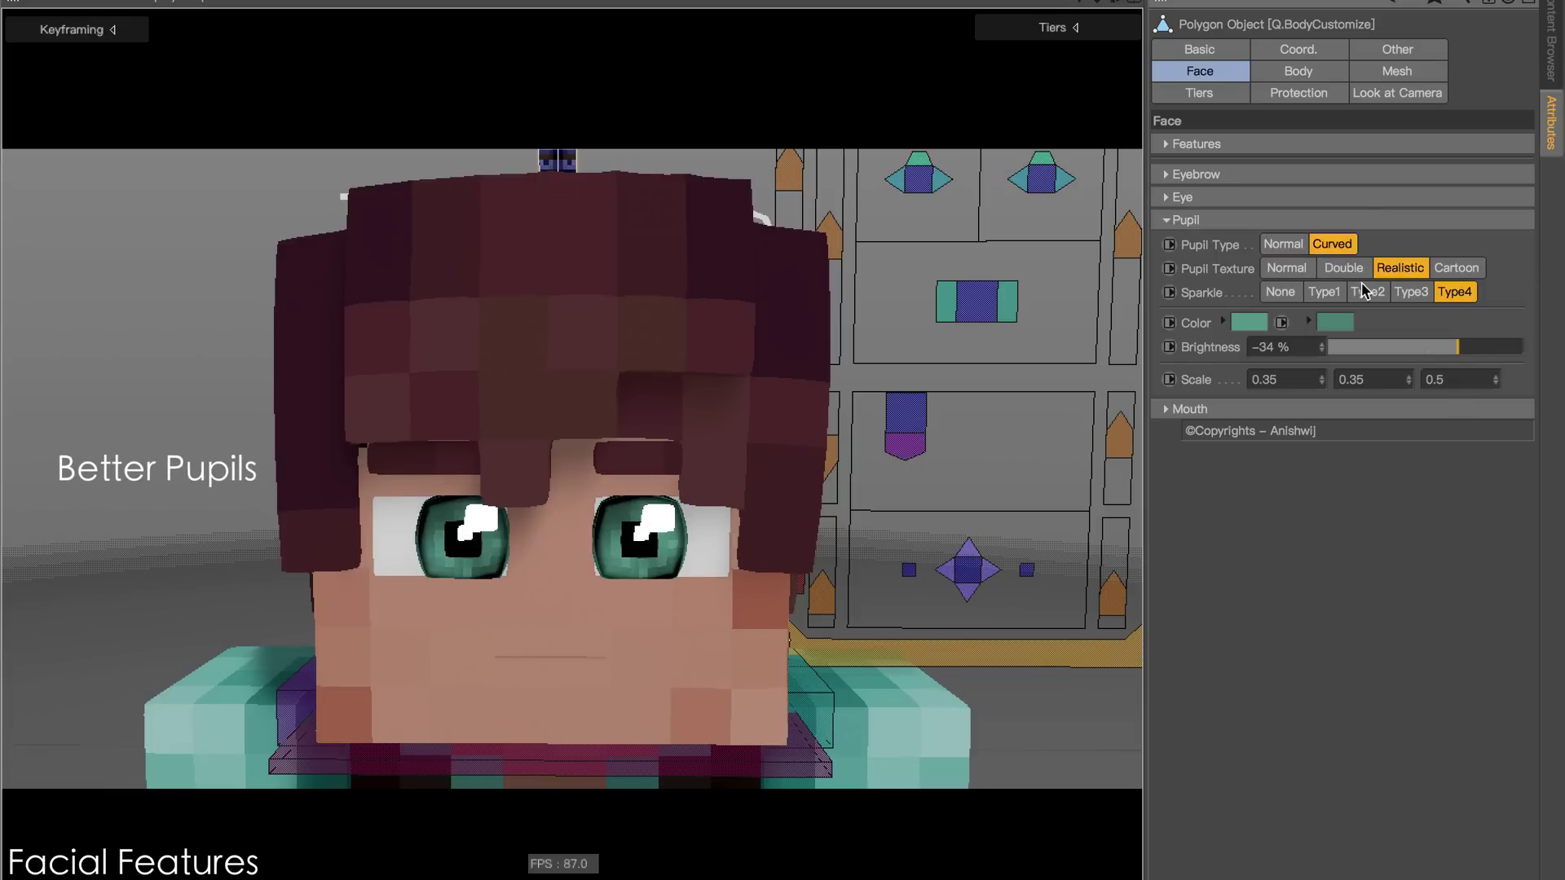
{"action": "left_click", "coordinate": [1410, 292]}
{"action": "left_click", "coordinate": [1455, 269]}
{"action": "left_click", "coordinate": [1249, 322]}
{"action": "left_click_drag", "start_coordinate": [1457, 346], "coordinate": [1338, 349]}
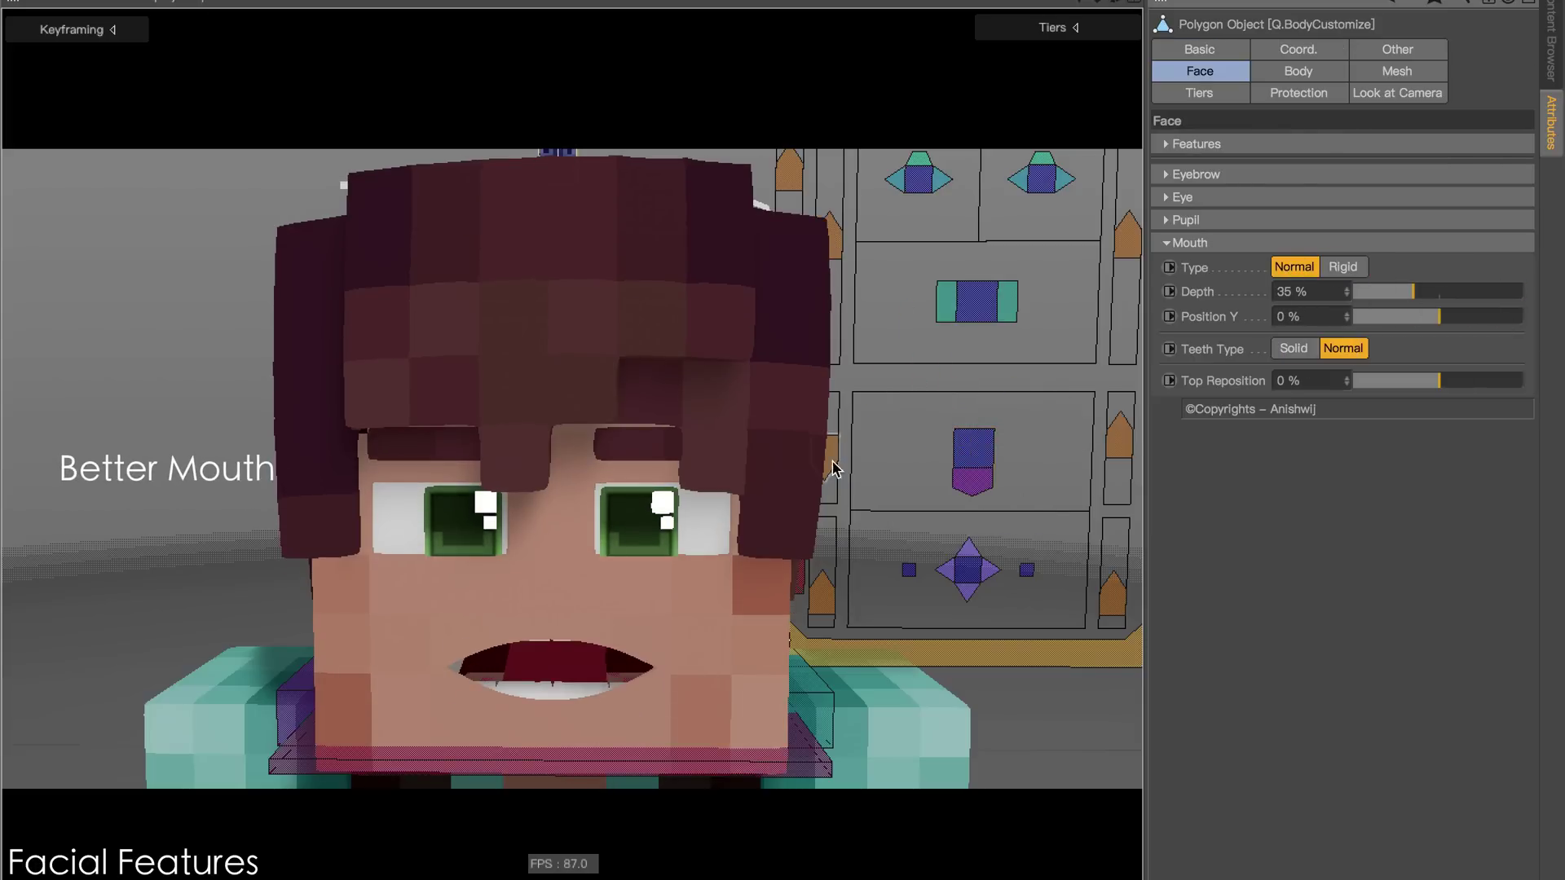
Reshape the open mouth with the orange side controllers of the facial panel and set the mouth type to Rigid.
{"action": "left_click_drag", "start_coordinate": [833, 469], "coordinate": [830, 489]}
{"action": "left_click_drag", "start_coordinate": [1119, 434], "coordinate": [1122, 403]}
{"action": "left_click", "coordinate": [1341, 269]}
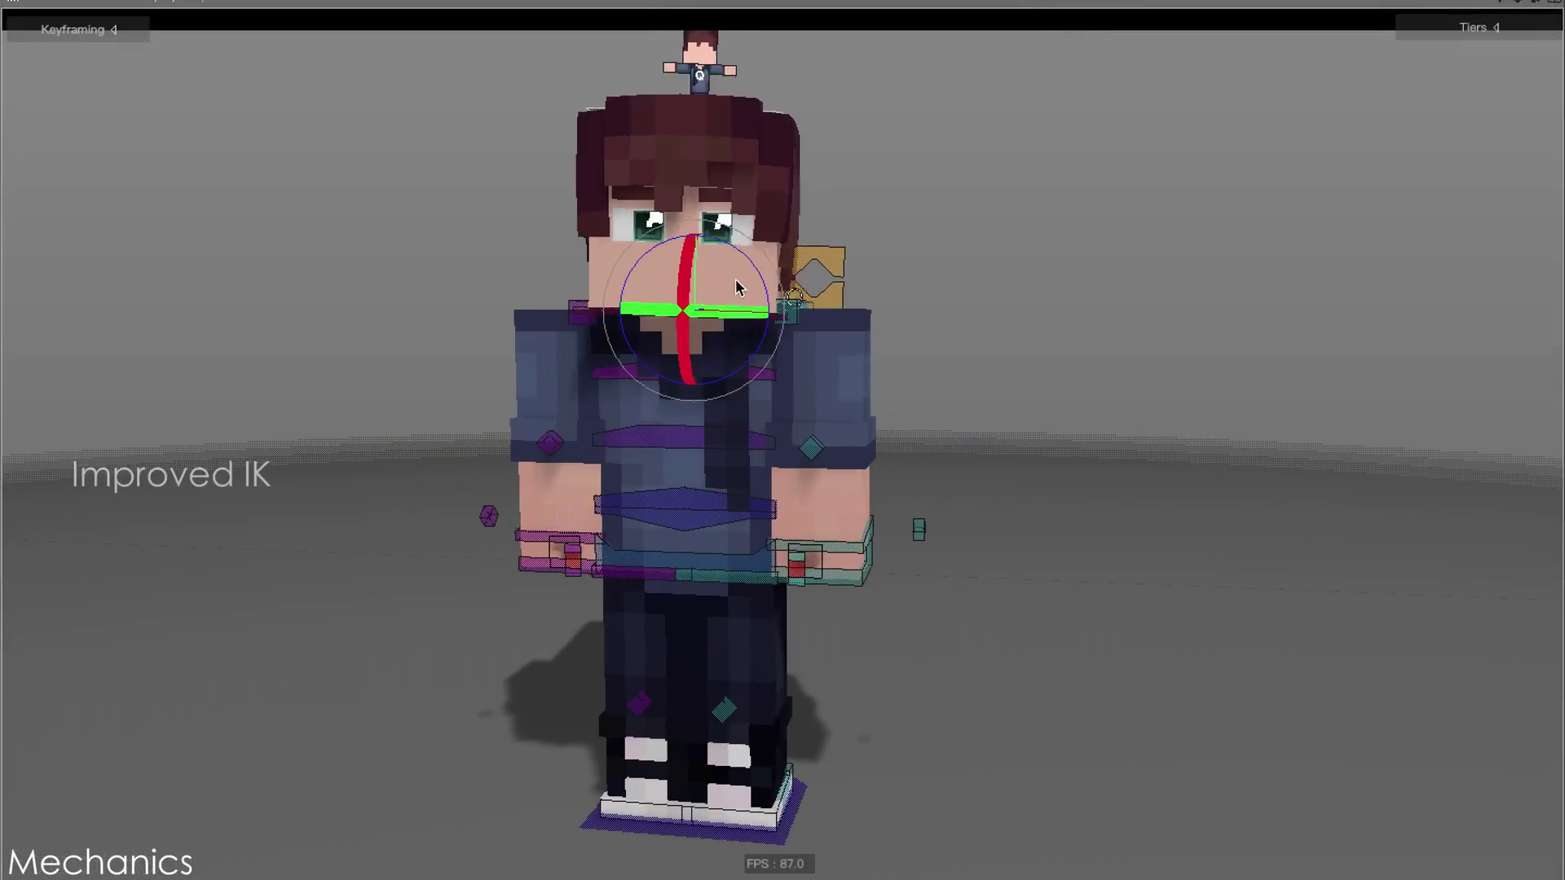
Try rotating the neck and waist controllers to test the body's IK.
{"action": "left_click_drag", "start_coordinate": [736, 279], "coordinate": [721, 295]}
{"action": "left_click_drag", "start_coordinate": [740, 499], "coordinate": [863, 553]}
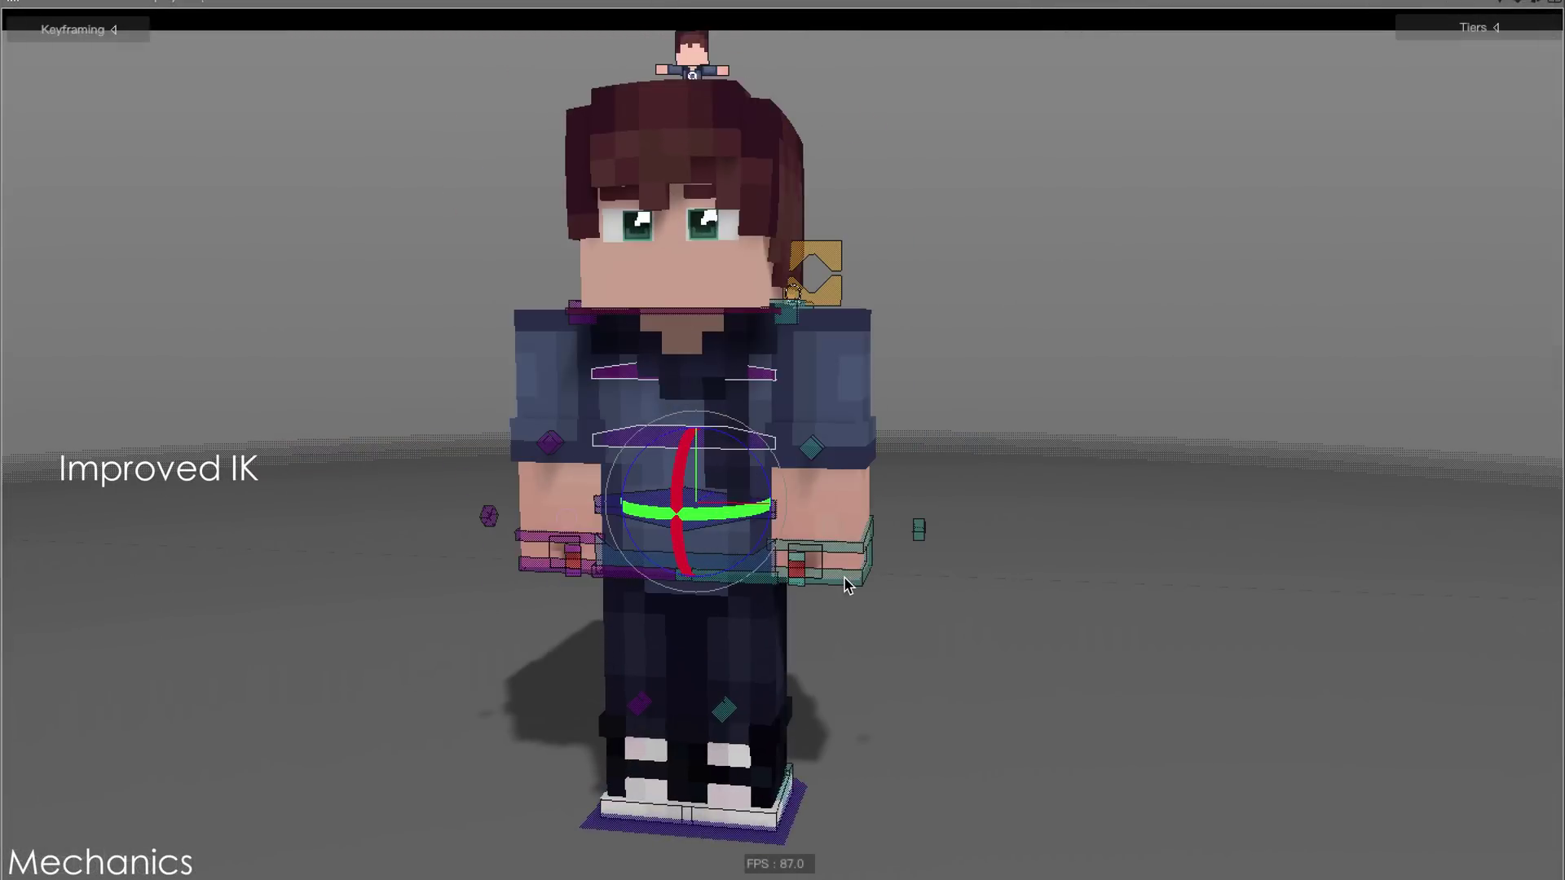
Try posing the teal wrist controller and rotating the chest controller, undoing both changes.
{"action": "mouse_move", "coordinate": [865, 554]}
{"action": "left_mouse_down"}
{"action": "mouse_move", "coordinate": [954, 473]}
{"action": "mouse_move", "coordinate": [925, 522]}
{"action": "mouse_move", "coordinate": [880, 547]}
{"action": "left_mouse_up"}
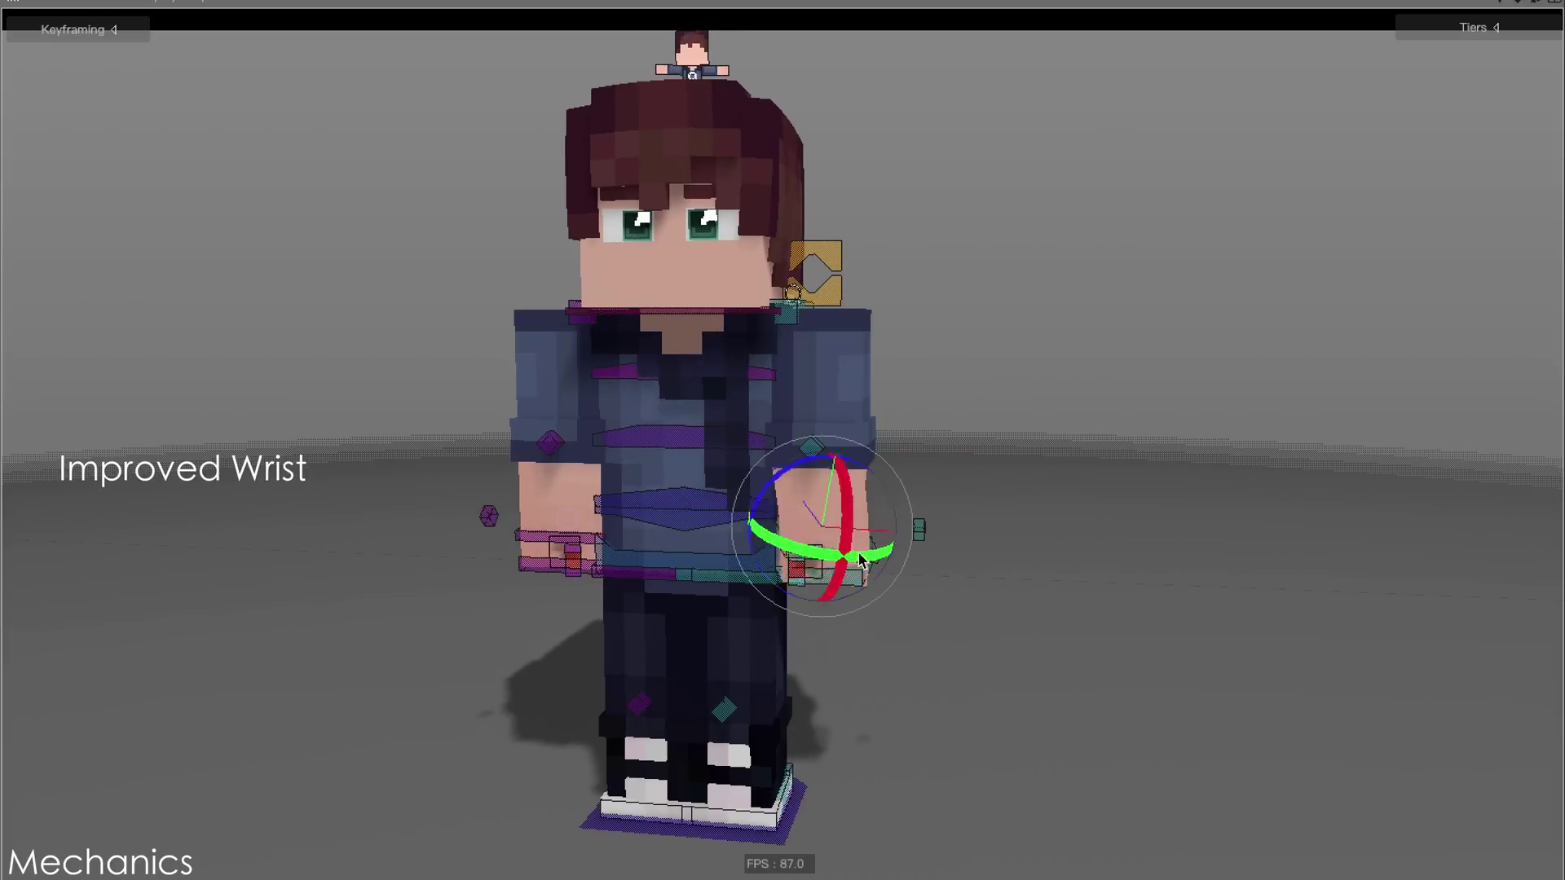
{"action": "key", "text": "e"}
{"action": "left_click_drag", "start_coordinate": [783, 495], "coordinate": [715, 479]}
{"action": "key", "text": "r"}
{"action": "key", "text": "ctrl+z"}
{"action": "left_click_drag", "start_coordinate": [804, 443], "coordinate": [716, 489]}
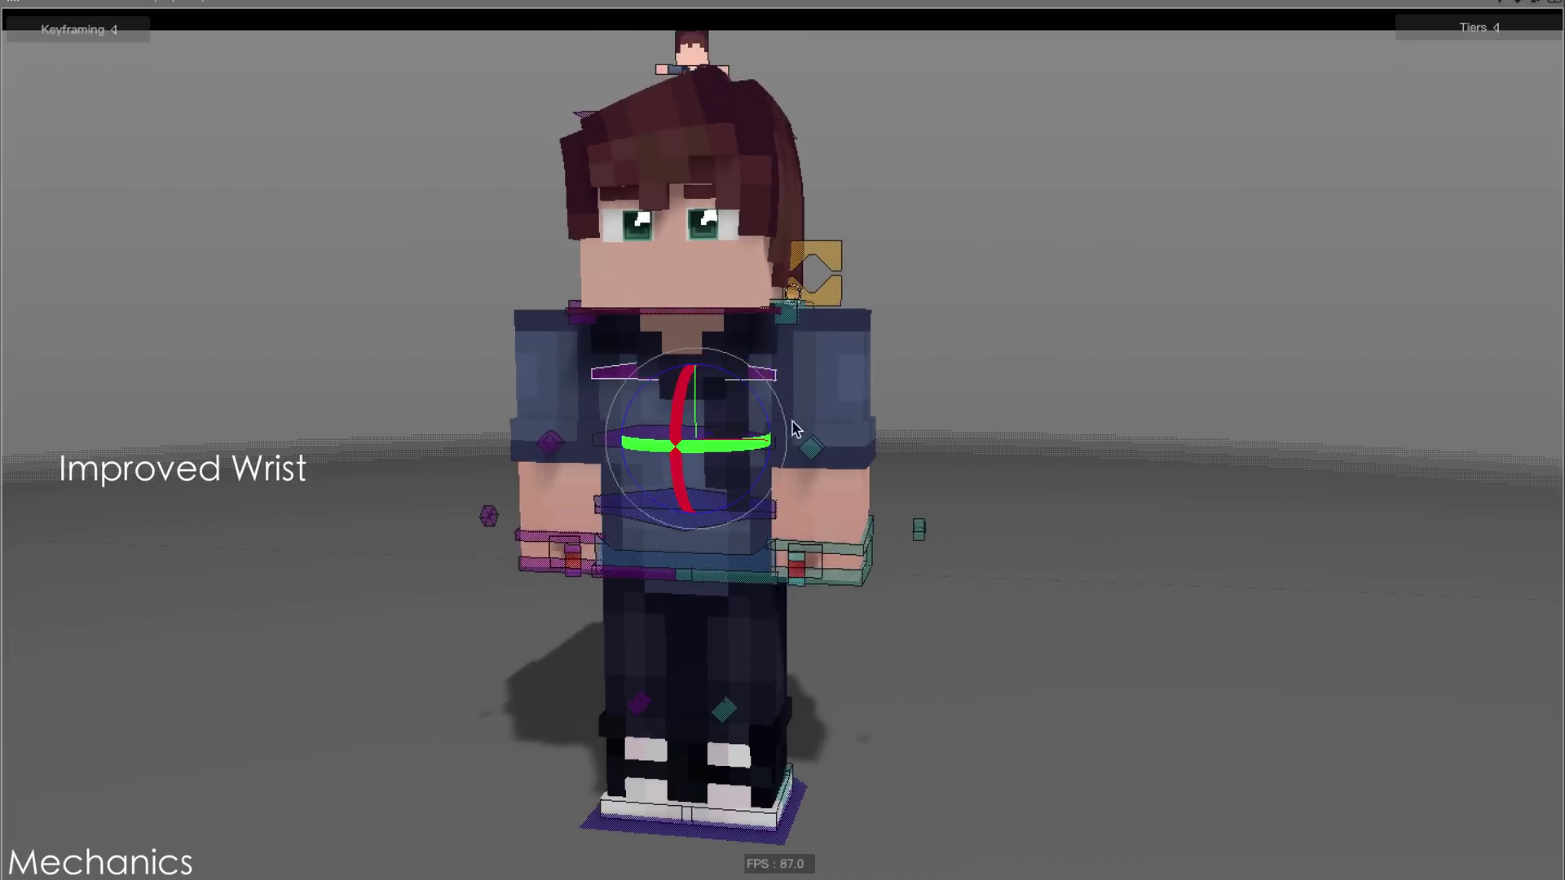
{"action": "key", "text": "ctrl+z"}
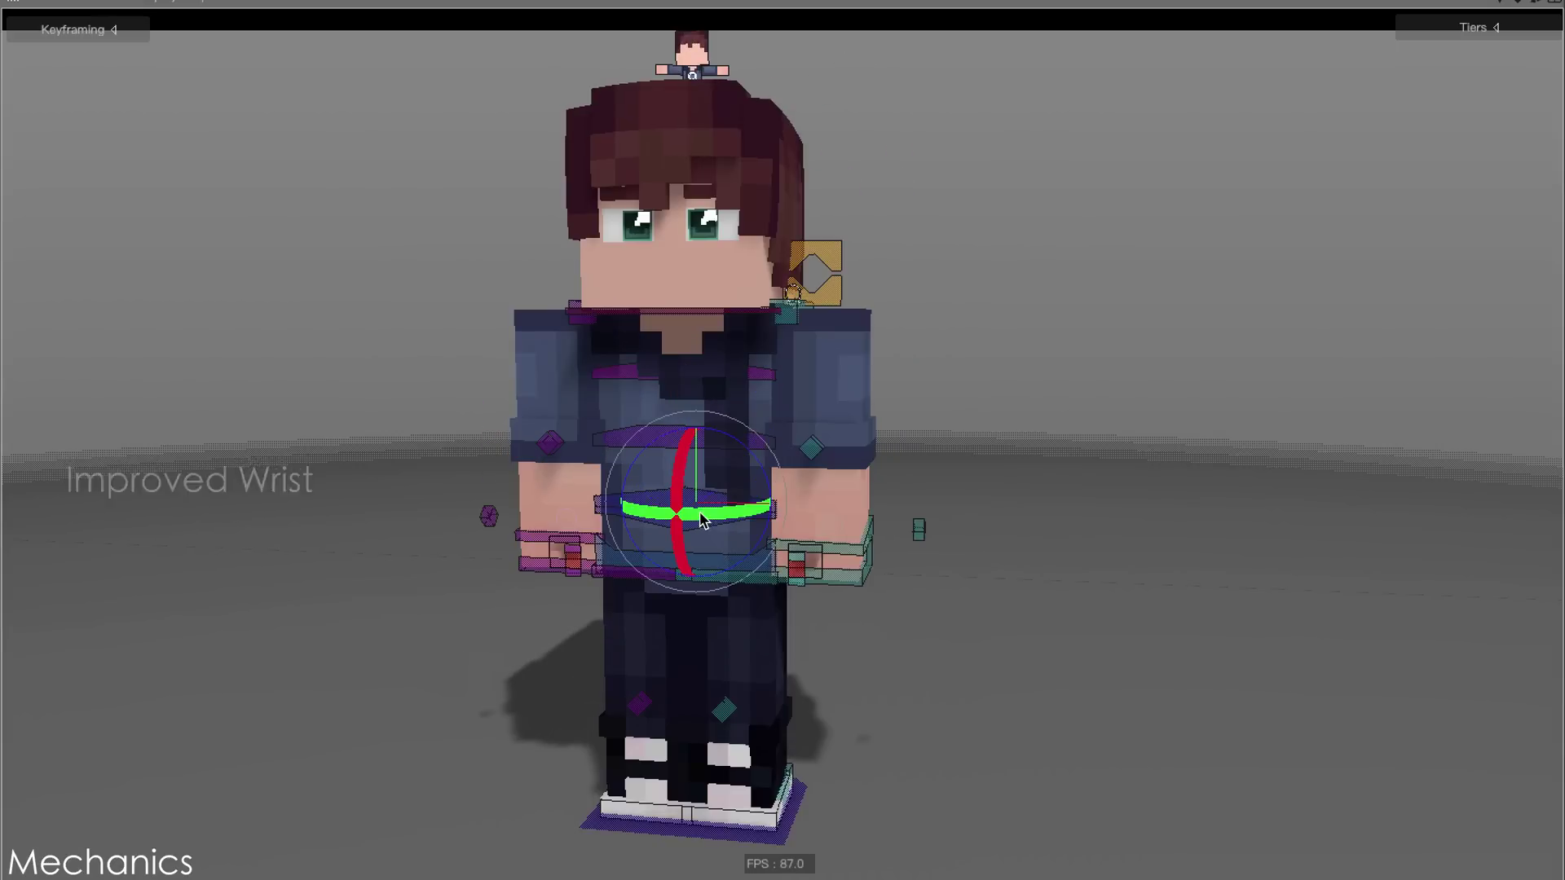
Try moving the foot controller sideways and undo the move.
{"action": "left_click", "coordinate": [777, 819]}
{"action": "key", "text": "e"}
{"action": "left_click_drag", "start_coordinate": [865, 758], "coordinate": [937, 764]}
{"action": "key", "text": "ctrl+z"}
Bend the fingers of the teal-controlled hand with the finger controller and undo the last move.
{"action": "left_click", "coordinate": [809, 450]}
{"action": "mouse_move", "coordinate": [858, 564]}
{"action": "left_mouse_down"}
{"action": "mouse_move", "coordinate": [847, 590]}
{"action": "mouse_move", "coordinate": [836, 545]}
{"action": "left_mouse_up"}
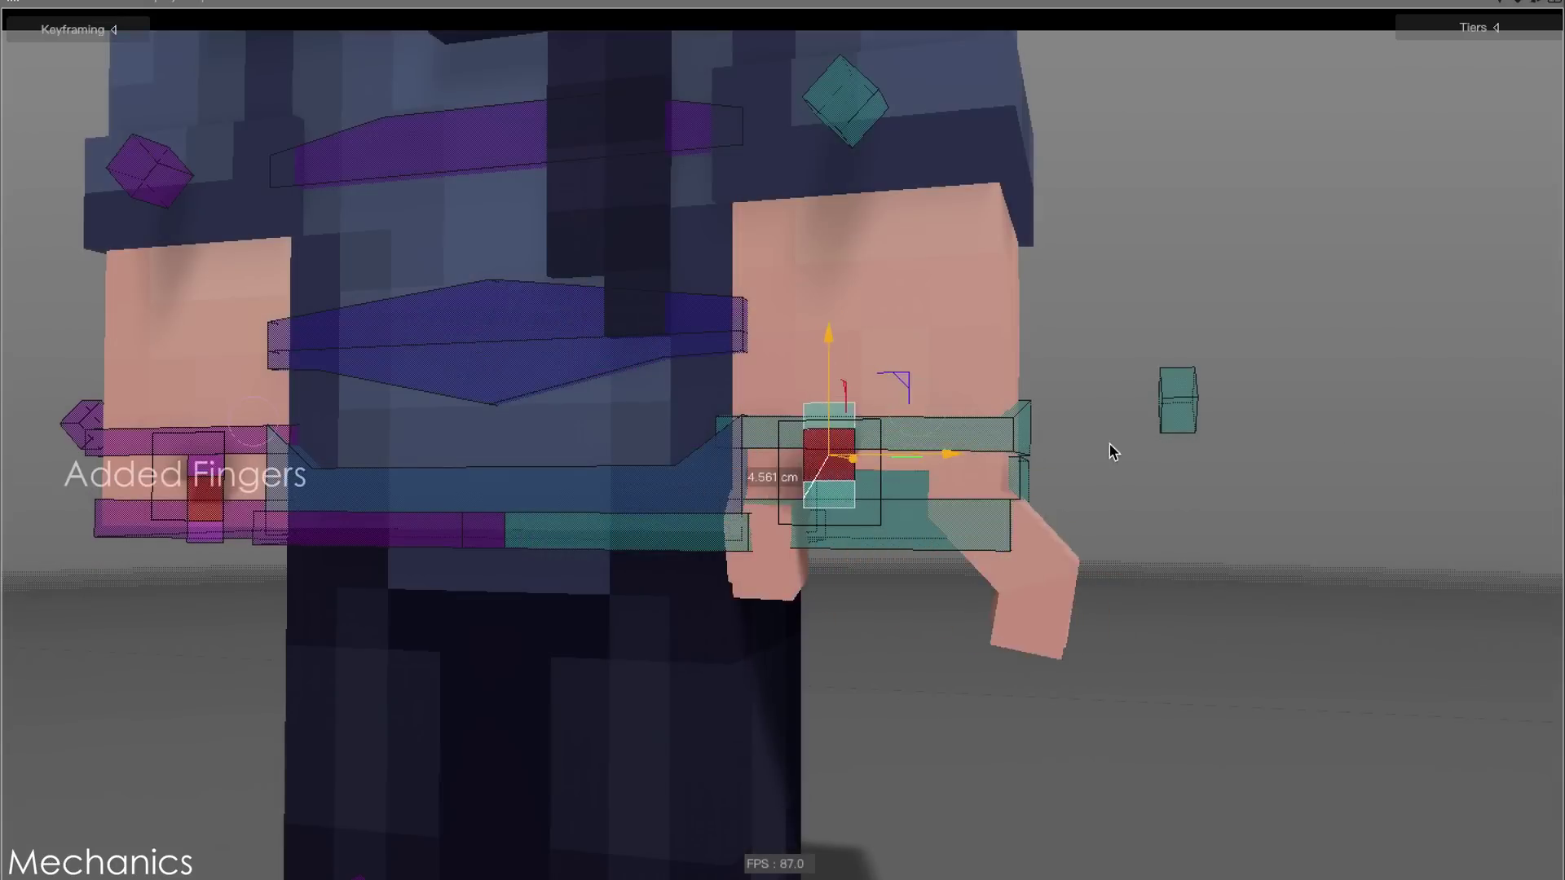
{"action": "left_click_drag", "start_coordinate": [1109, 437], "coordinate": [1057, 488]}
{"action": "key", "text": "r"}
{"action": "left_click_drag", "start_coordinate": [937, 489], "coordinate": [892, 481], "text": "alt"}
{"action": "key", "text": "e"}
{"action": "mouse_move", "coordinate": [1092, 526]}
{"action": "left_mouse_down"}
{"action": "mouse_move", "coordinate": [1103, 493]}
{"action": "mouse_move", "coordinate": [1090, 519]}
{"action": "left_mouse_up"}
{"action": "key", "text": "ctrl+z"}
Adjust the hand pose further by moving and rotating its controllers.
{"action": "key", "text": "r"}
{"action": "key", "text": "e"}
{"action": "left_click_drag", "start_coordinate": [1147, 561], "coordinate": [1130, 536]}
{"action": "key", "text": "r"}
{"action": "left_click_drag", "start_coordinate": [1053, 450], "coordinate": [1050, 454]}
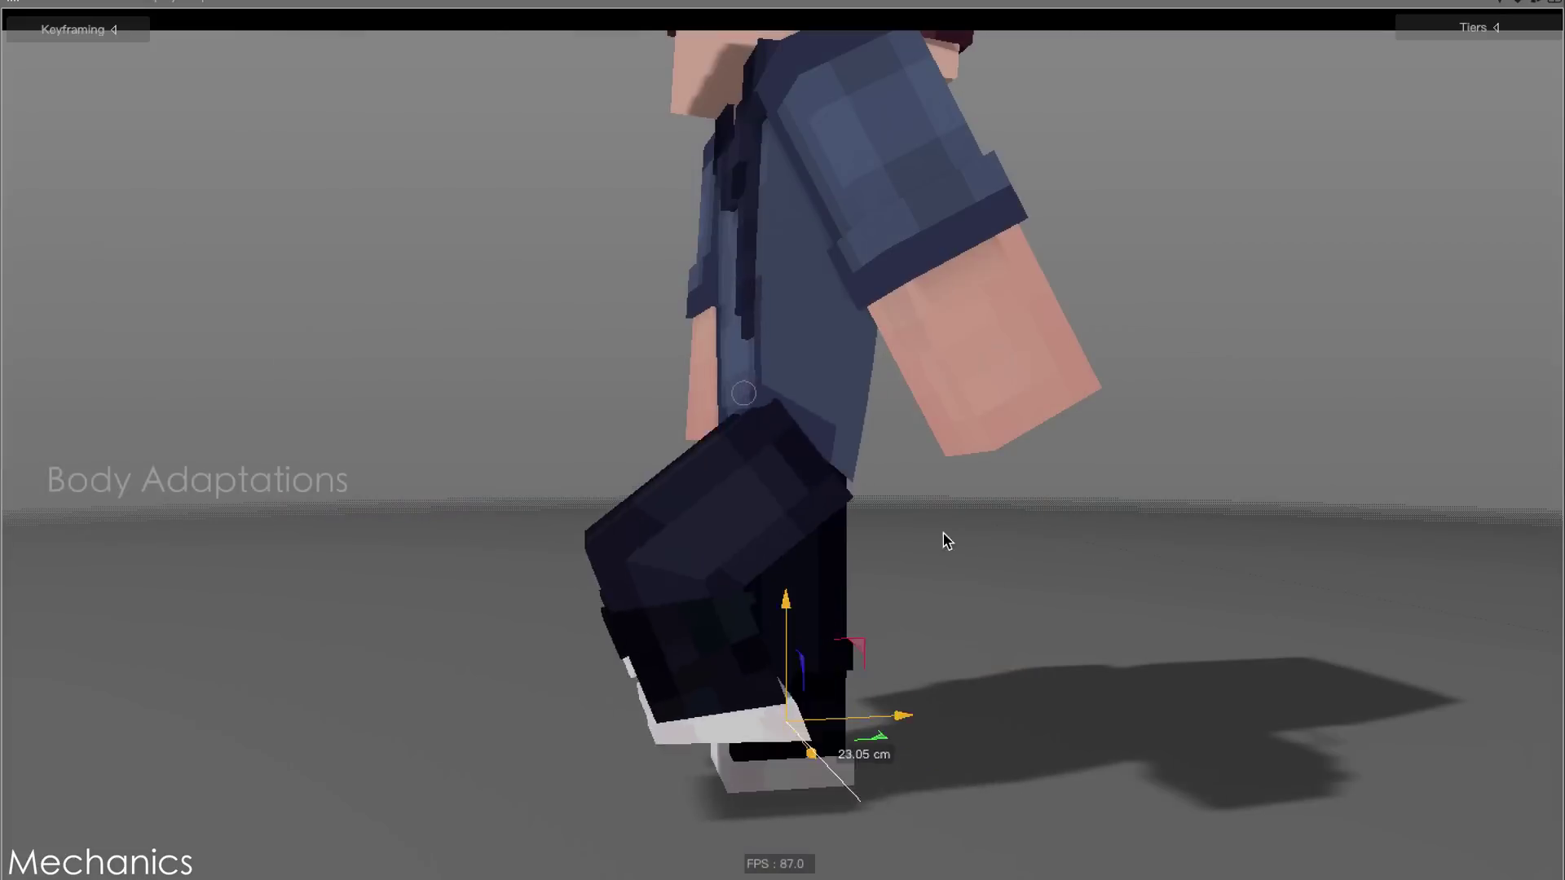
Try moving the foot and arm controllers to test how the body adapts to the limbs.
{"action": "left_click_drag", "start_coordinate": [943, 535], "coordinate": [1107, 458]}
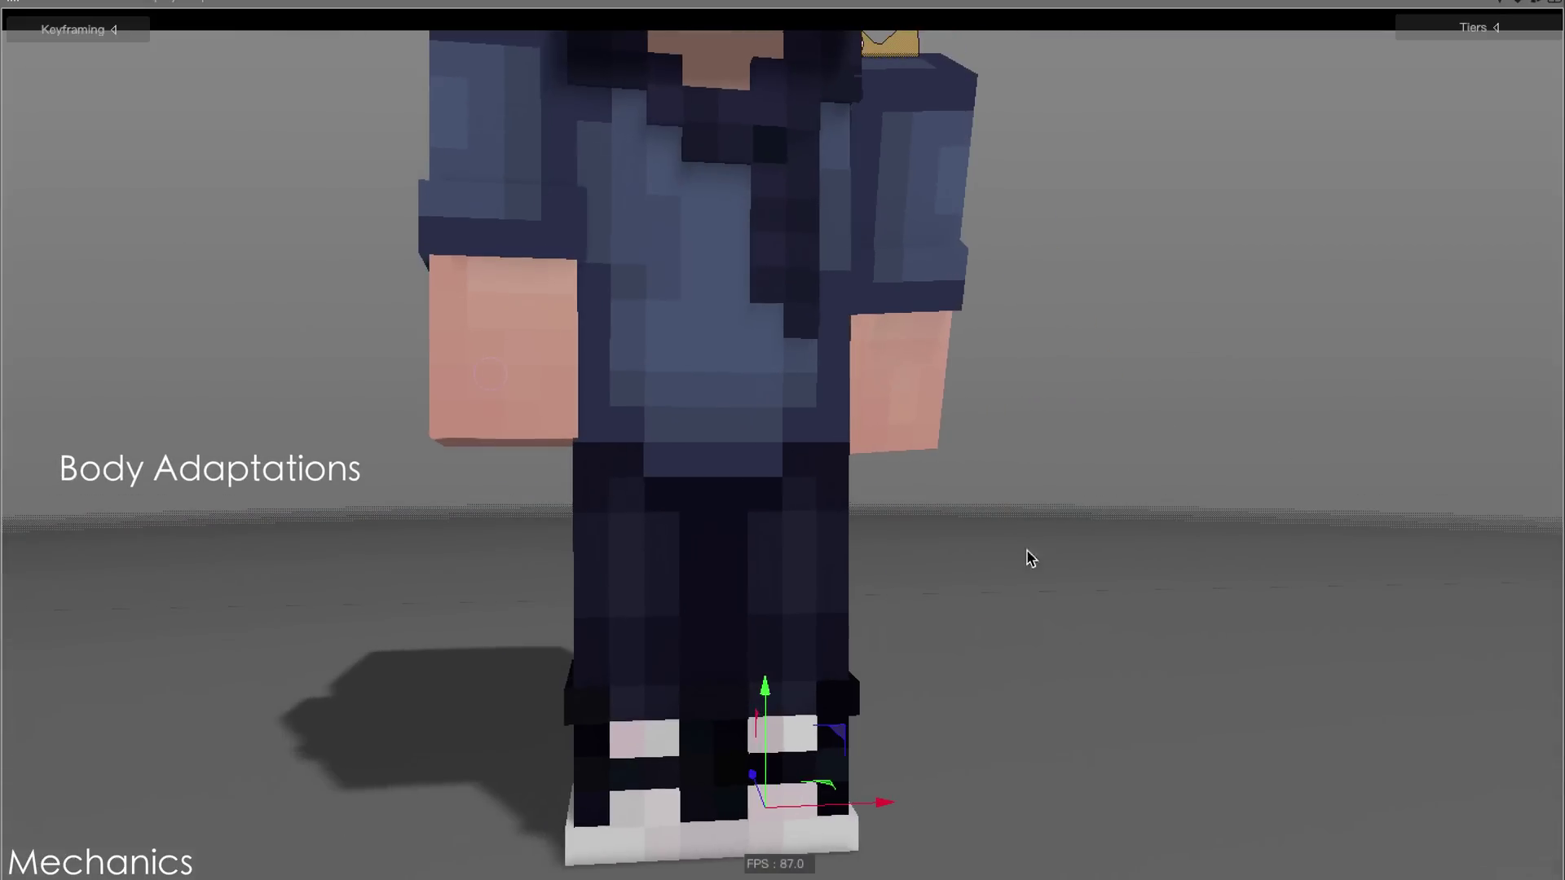
{"action": "left_click_drag", "start_coordinate": [1028, 559], "coordinate": [1144, 501]}
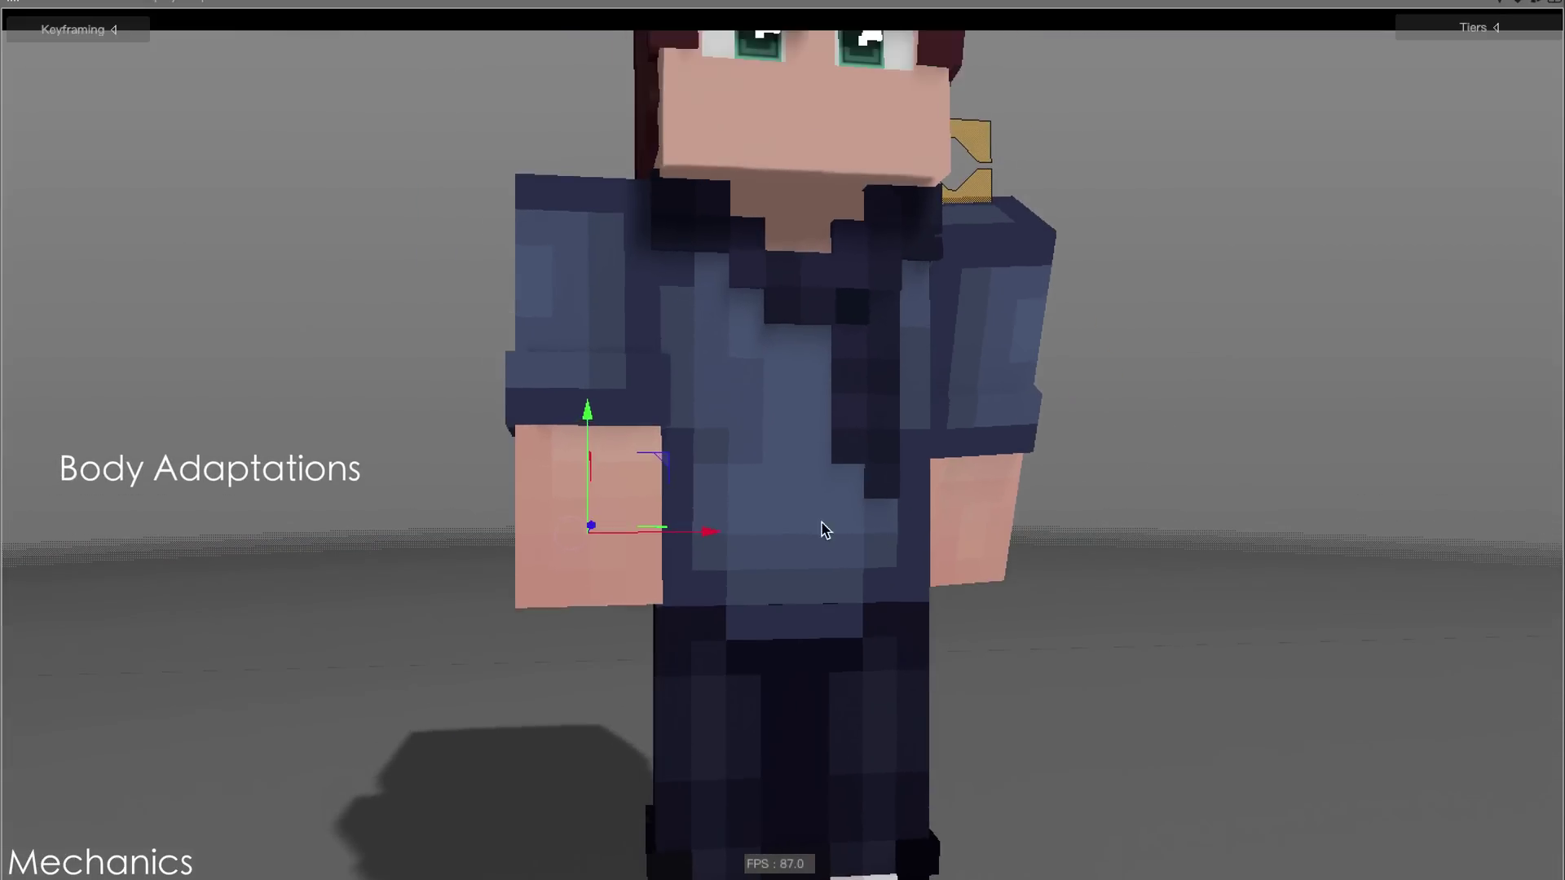
{"action": "left_click_drag", "start_coordinate": [824, 530], "coordinate": [481, 109]}
{"action": "left_click_drag", "start_coordinate": [481, 109], "coordinate": [433, 345]}
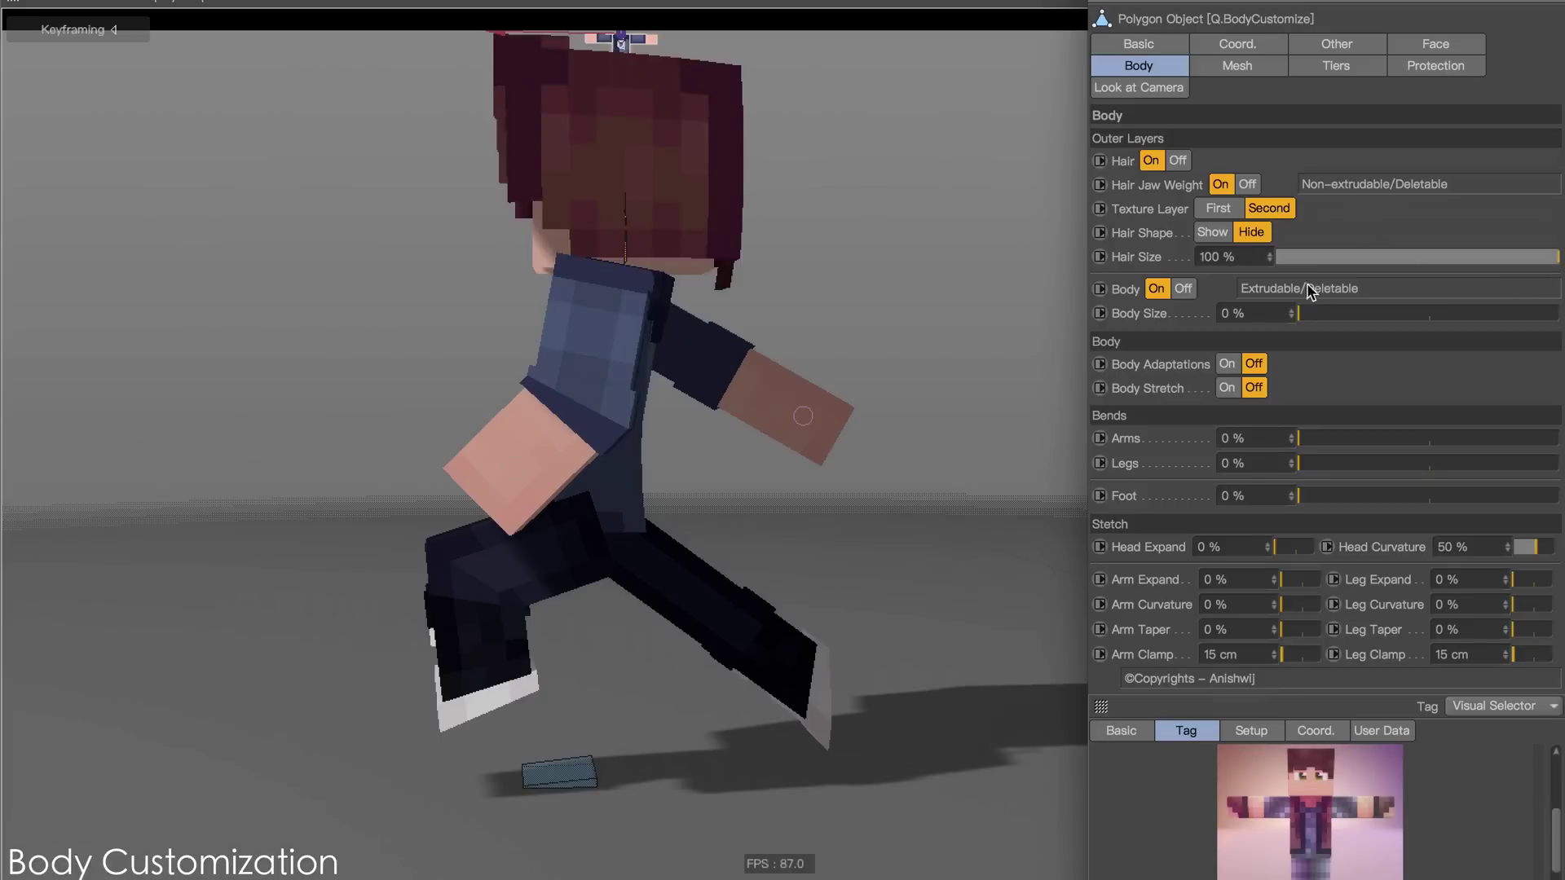
Adjust the outer body layer's size and turn Body Adaptations on.
{"action": "left_click_drag", "start_coordinate": [1307, 284], "coordinate": [1299, 326]}
{"action": "left_click", "coordinate": [1228, 364]}
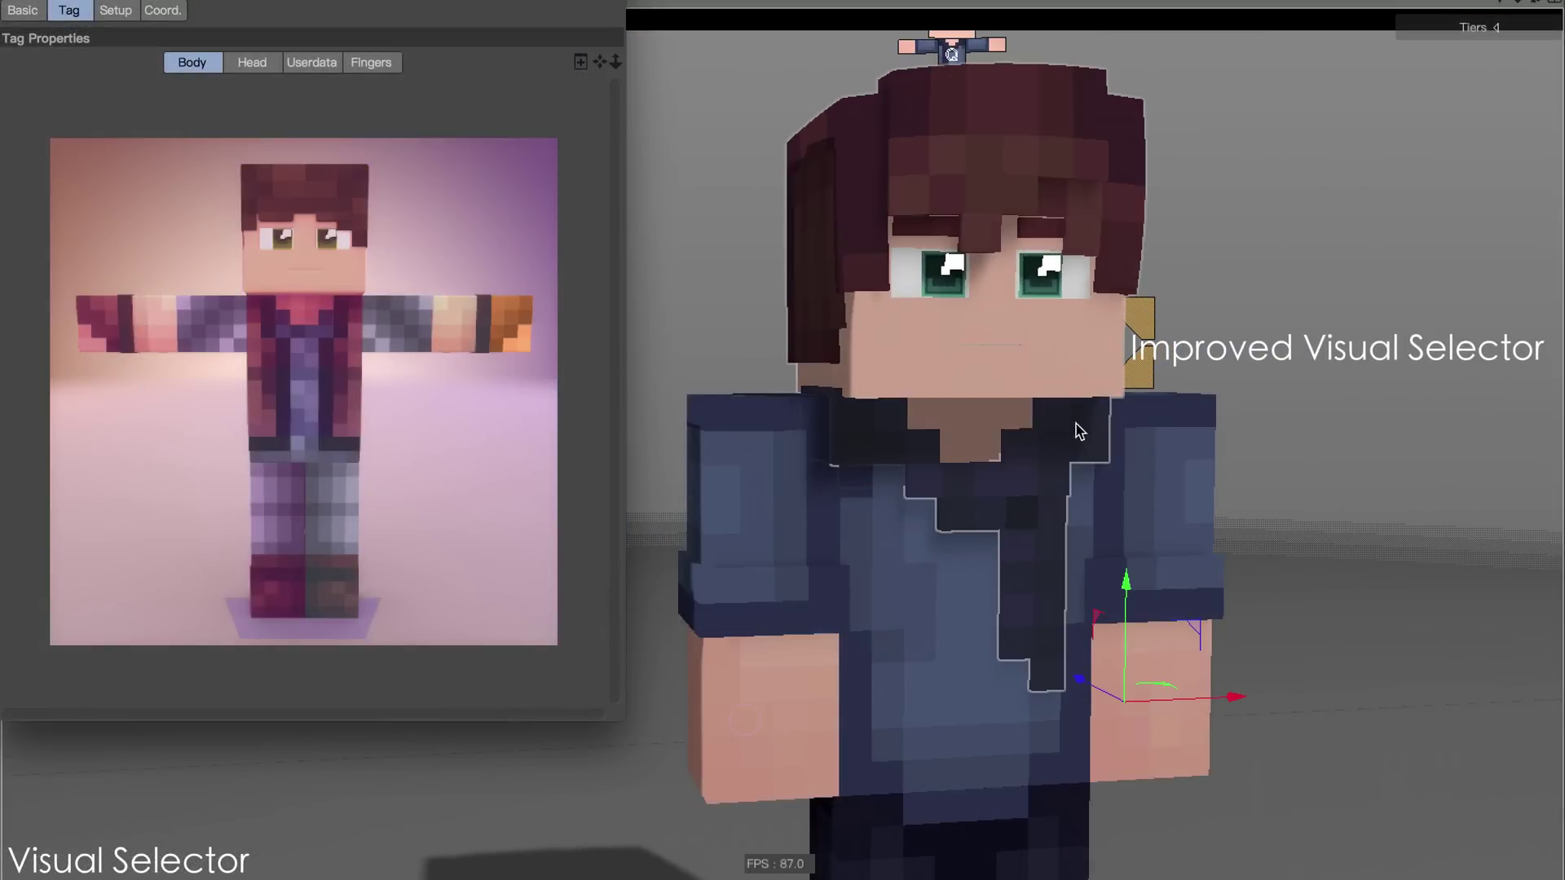
Show the Userdata page of the visual selector.
{"action": "left_click", "coordinate": [313, 62]}
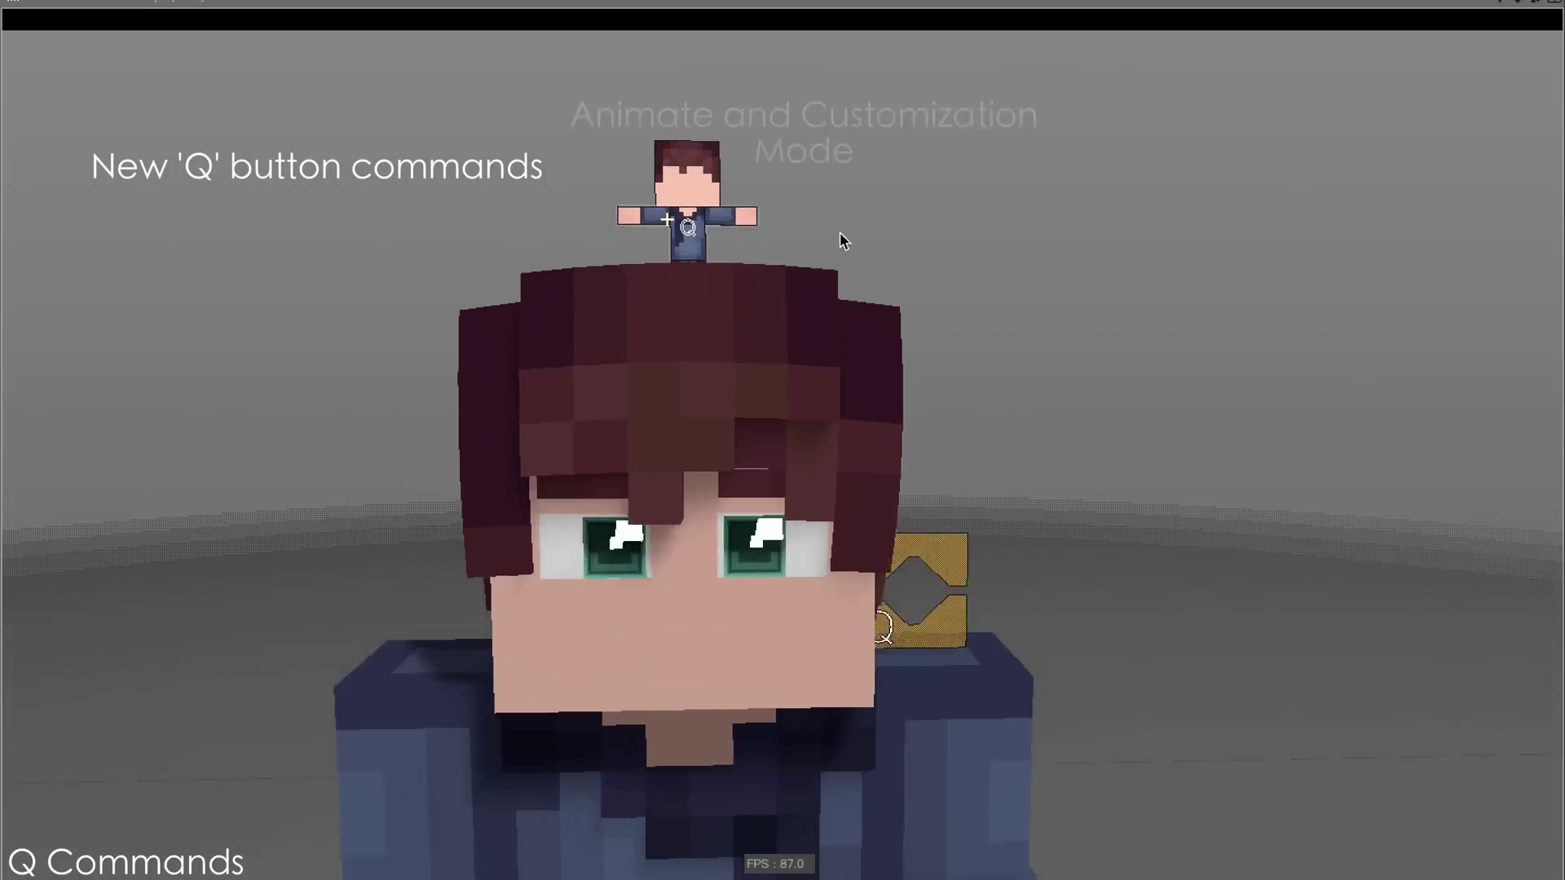
Select the Q control above the head and attach the userdata panel to the camera.
{"action": "right_click_drag", "start_coordinate": [840, 232], "coordinate": [793, 206], "text": "alt"}
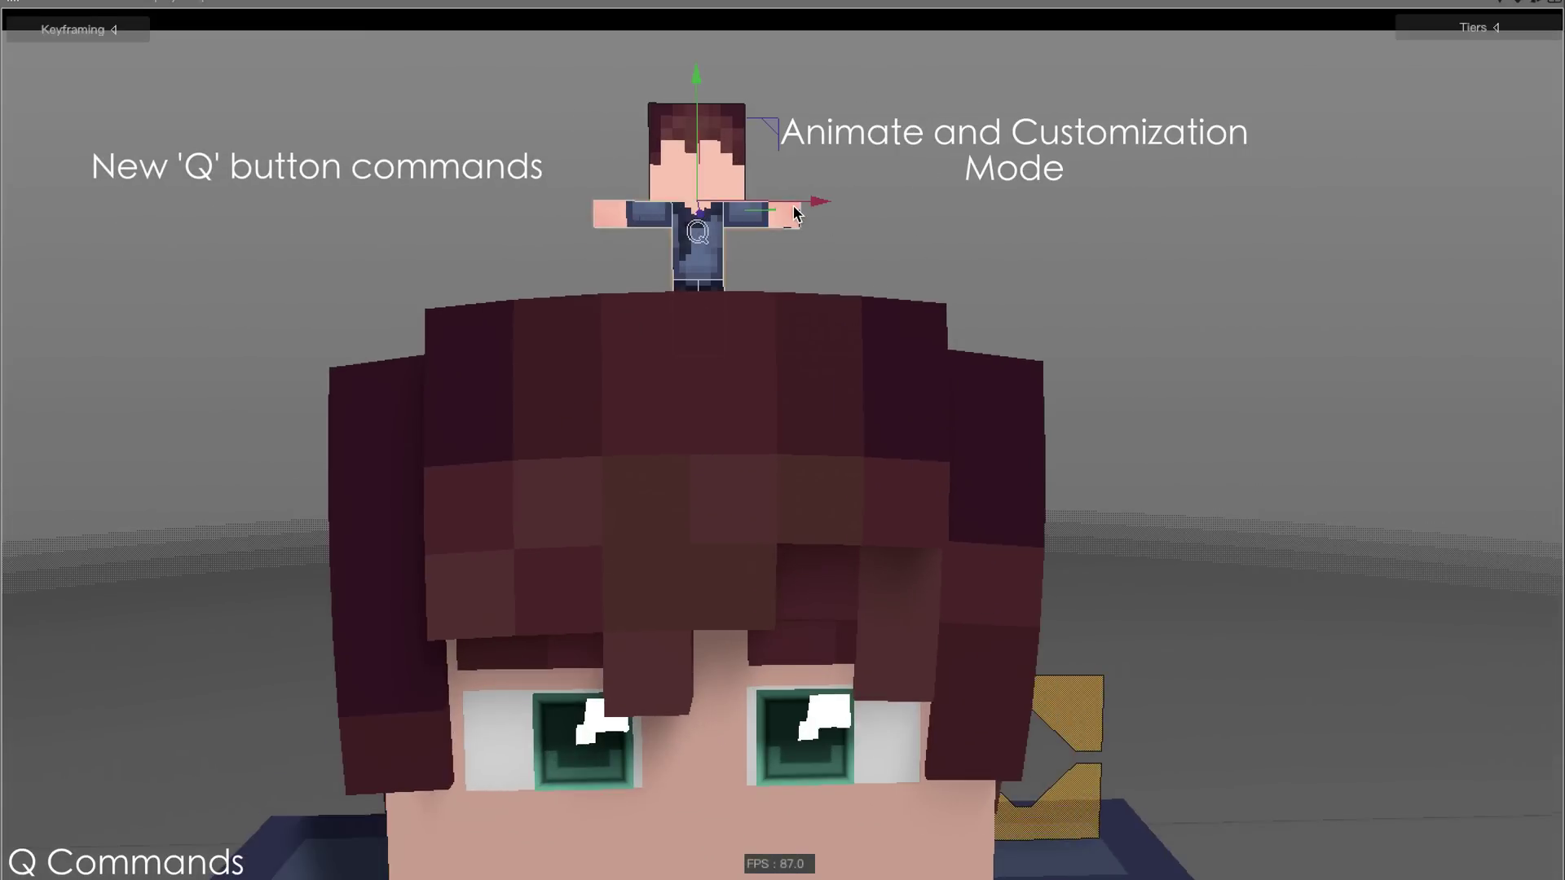
{"action": "left_click", "coordinate": [989, 452]}
{"action": "middle_click_drag", "start_coordinate": [989, 452], "coordinate": [659, 220], "text": "alt"}
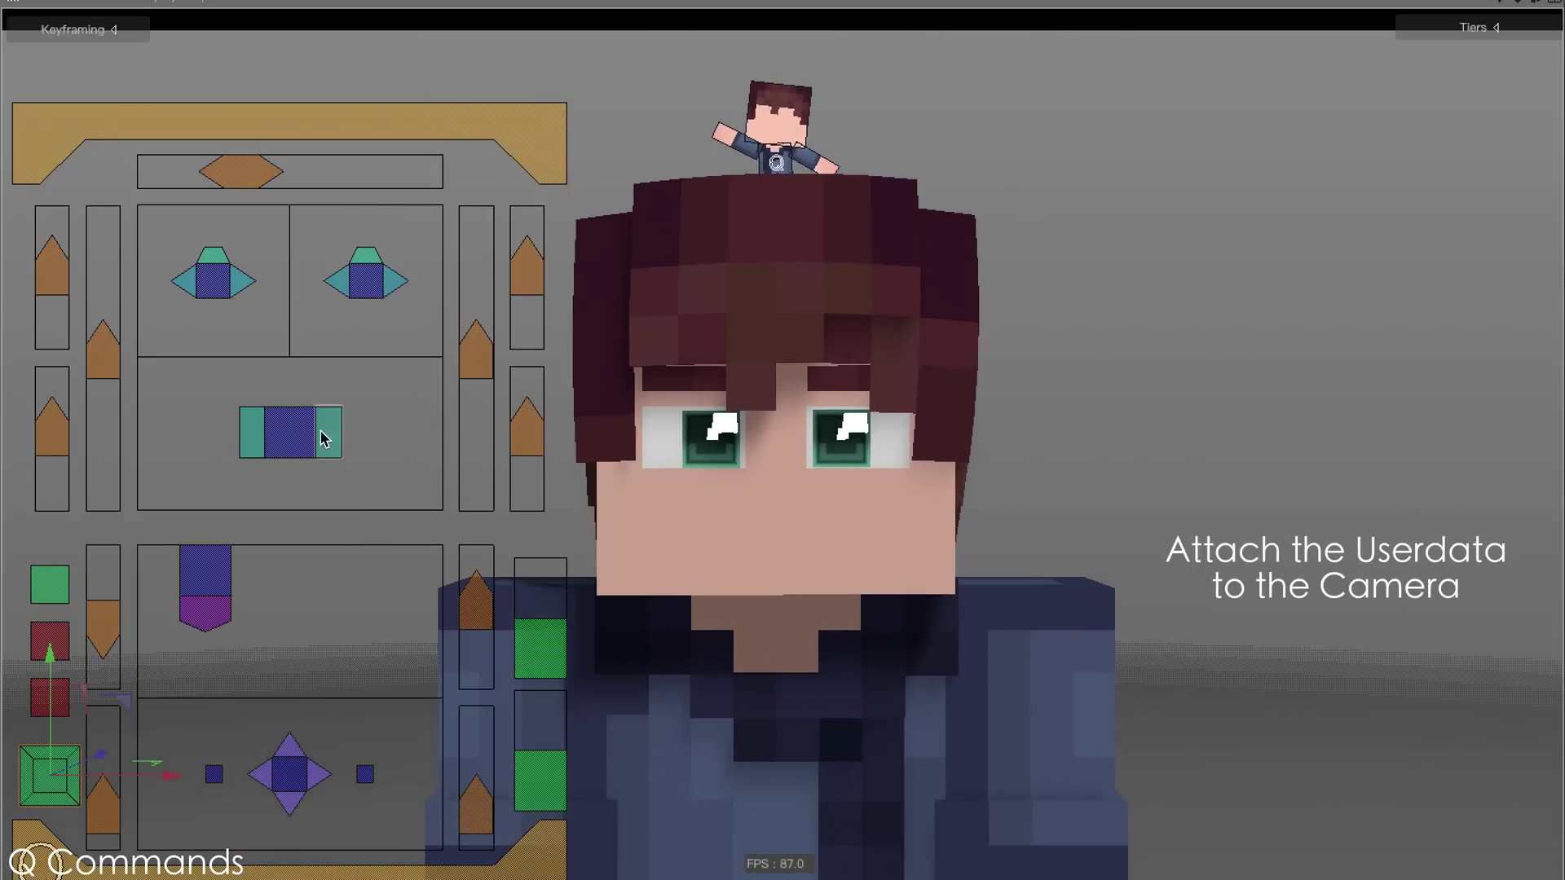
Try moving a facial controller in the camera-attached userdata panel, undo it, and select the panel frame.
{"action": "left_click_drag", "start_coordinate": [304, 515], "coordinate": [522, 321]}
{"action": "key", "text": "ctrl+z"}
{"action": "left_click", "coordinate": [538, 140]}
{"action": "middle_click_drag", "start_coordinate": [783, 584], "coordinate": [864, 481], "text": "alt"}
{"action": "left_click_drag", "start_coordinate": [863, 481], "coordinate": [758, 554], "text": "alt"}
{"action": "left_click", "coordinate": [170, 760]}
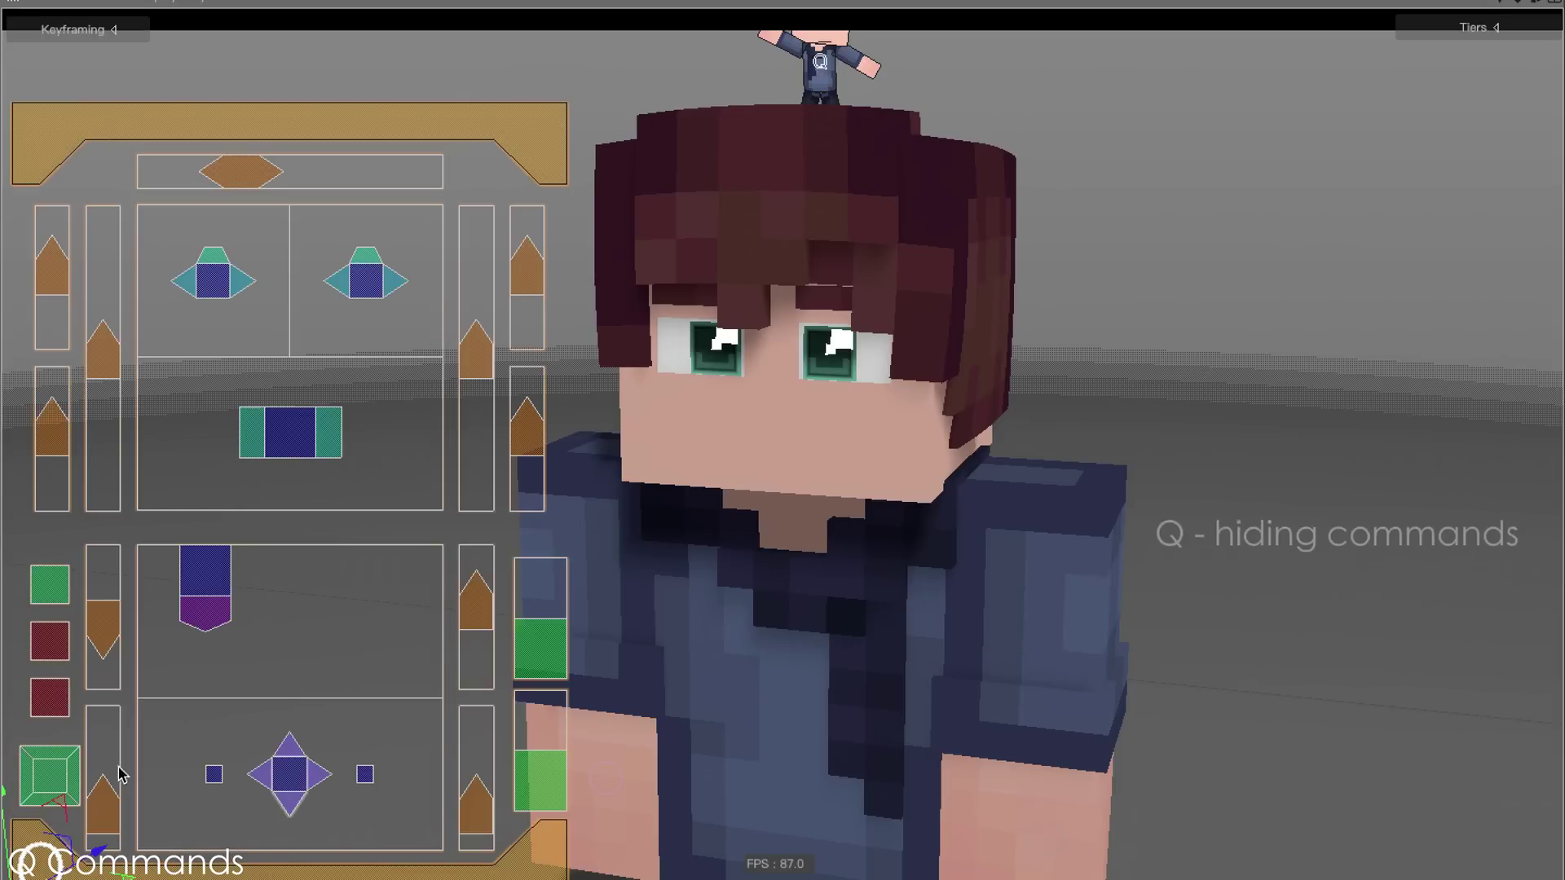
Turn on the red visibility toggles in the userdata panel to show the face and body controllers, and select the hand's finger controller.
{"action": "left_click", "coordinate": [50, 641]}
{"action": "right_click_drag", "start_coordinate": [976, 559], "coordinate": [889, 570], "text": "alt"}
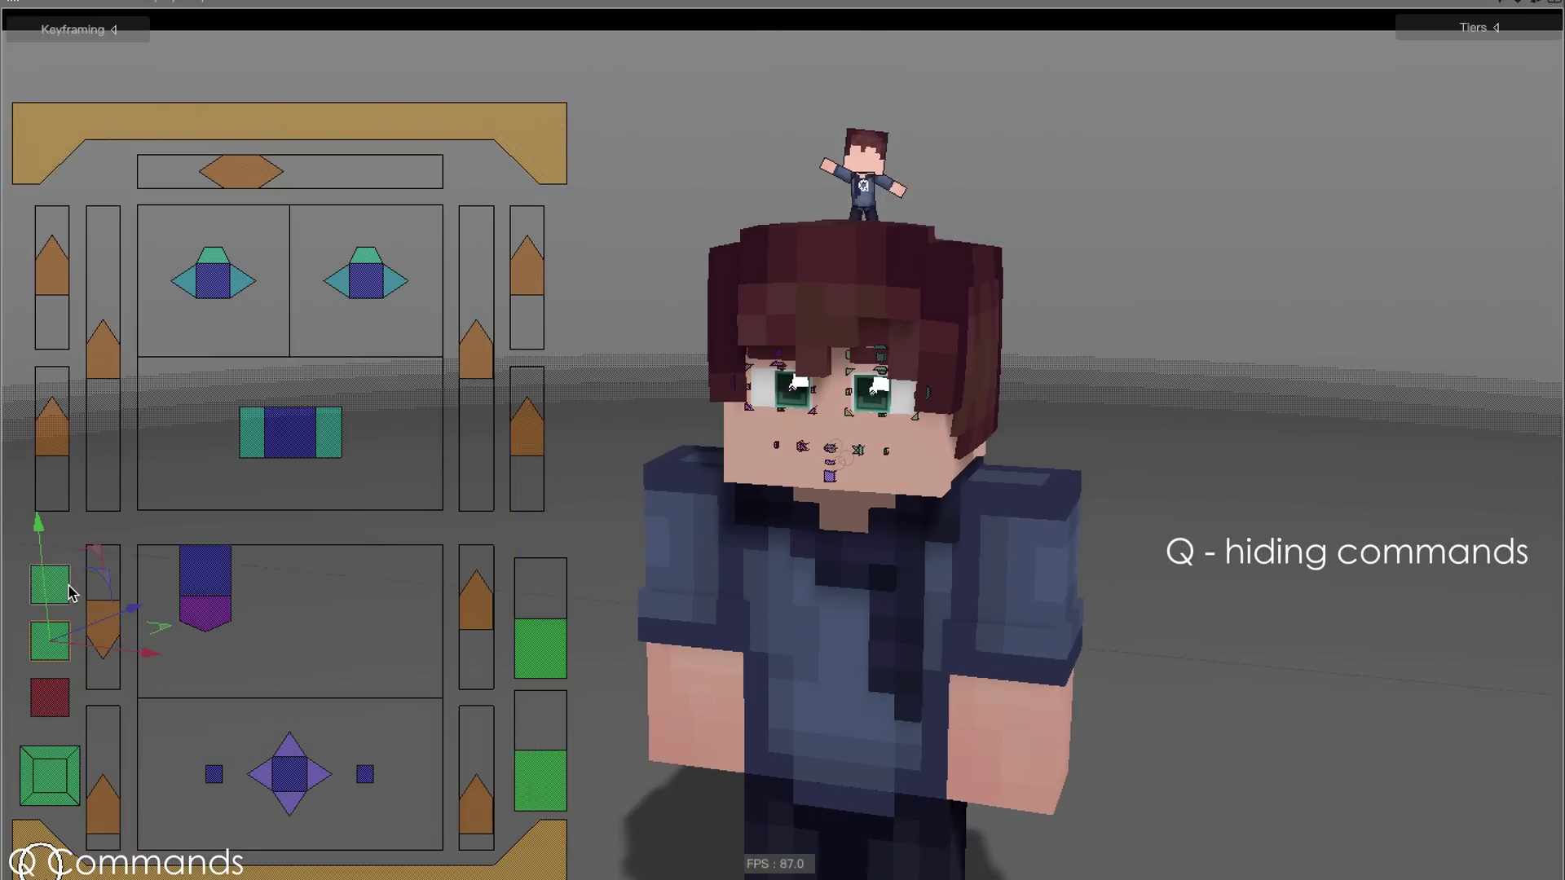
{"action": "left_click", "coordinate": [59, 708]}
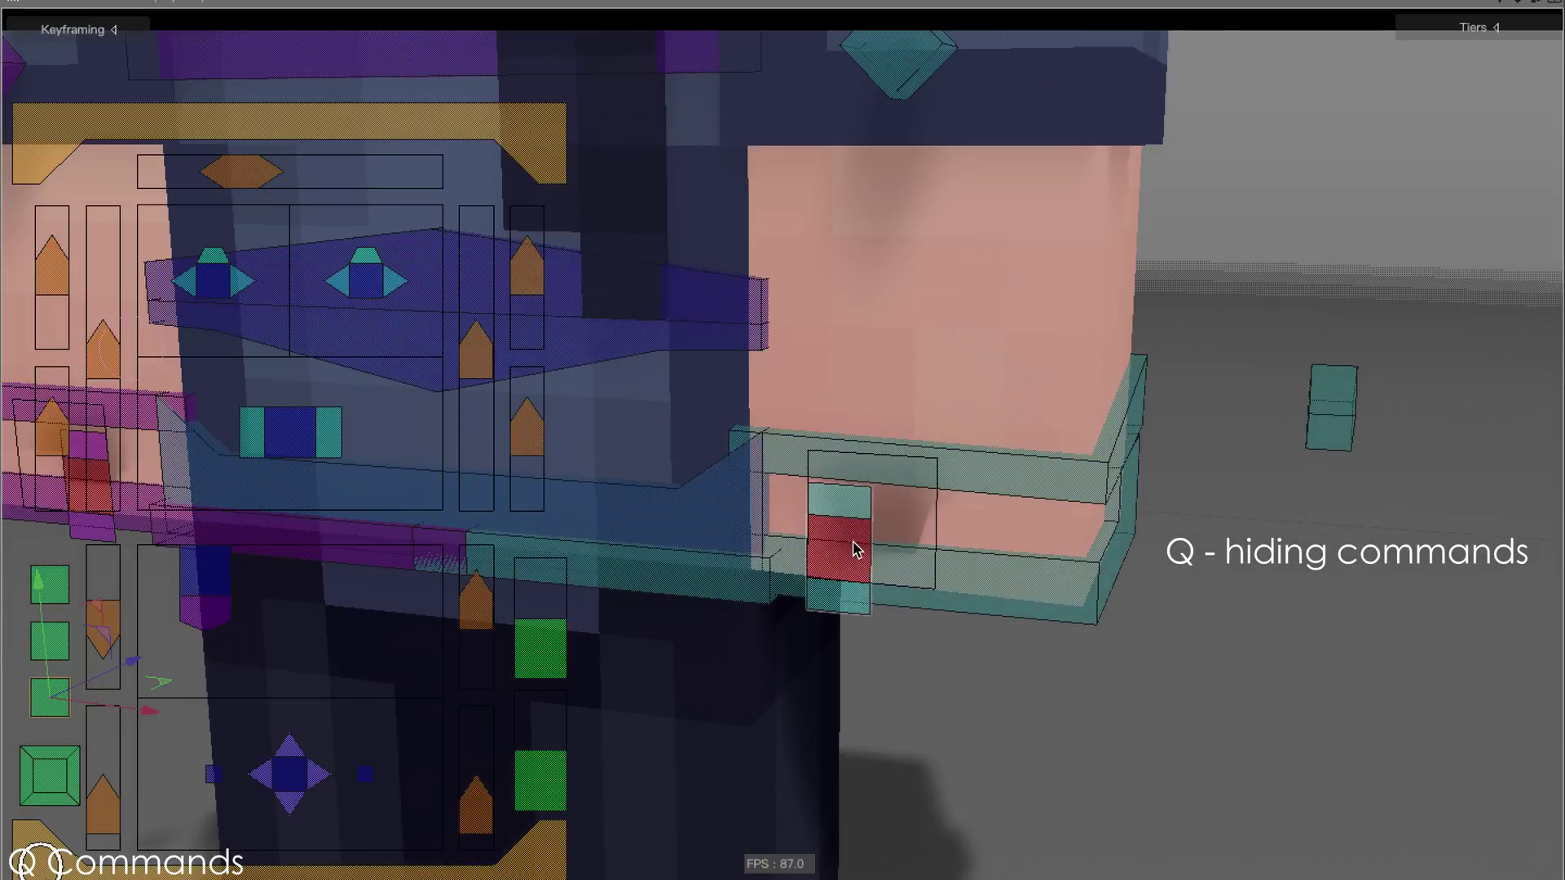
{"action": "left_click", "coordinate": [856, 550]}
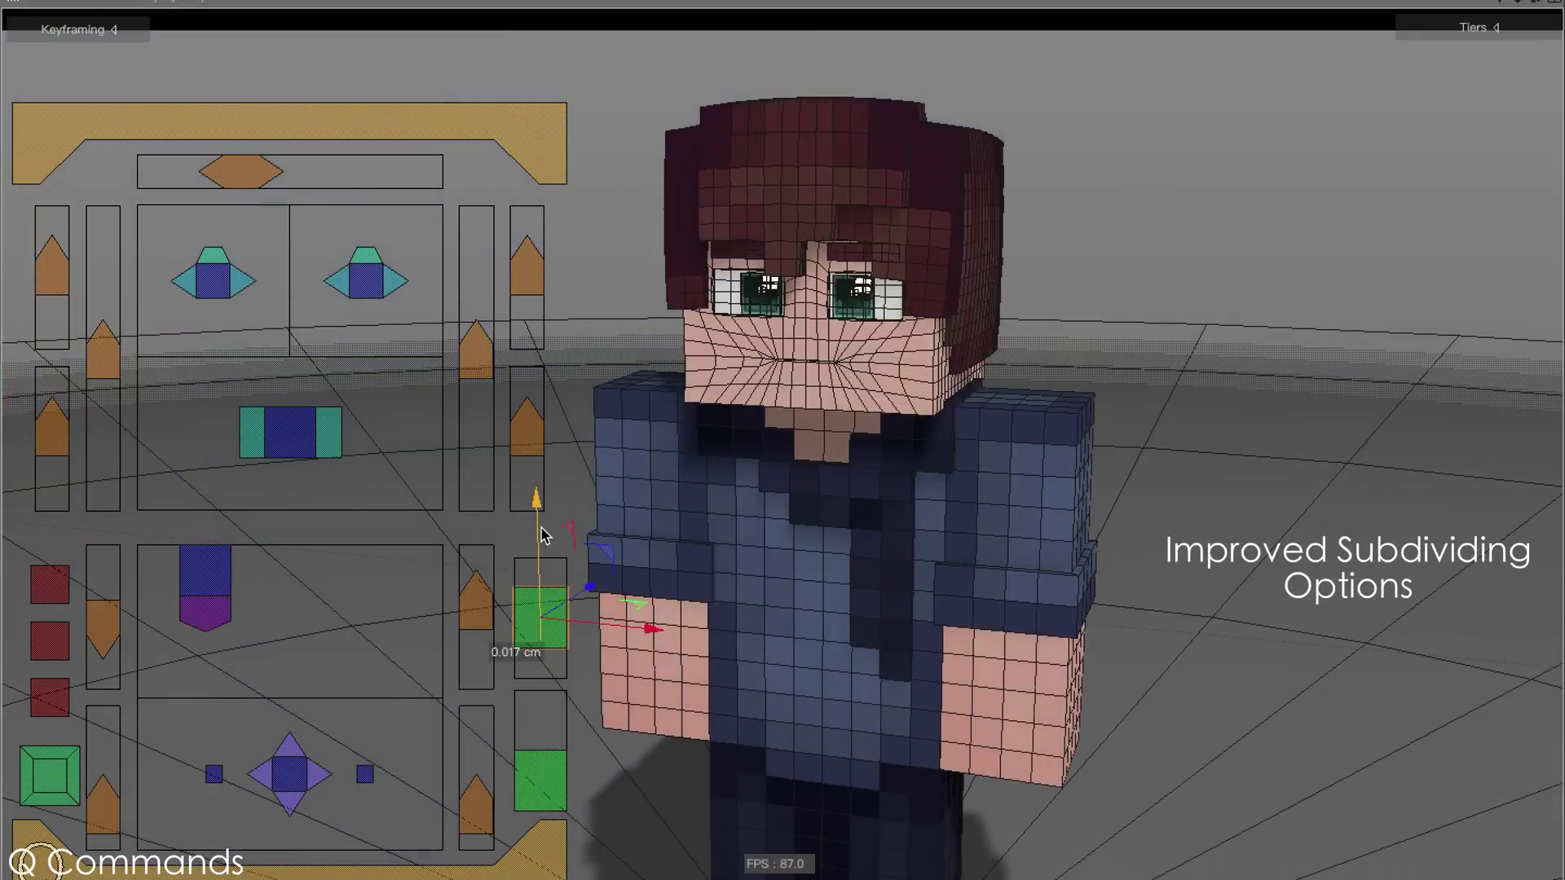
Lower the mesh subdivision to its minimum with the upper green slider and select the lower green slider.
{"action": "left_click_drag", "start_coordinate": [541, 528], "coordinate": [540, 563]}
{"action": "left_click", "coordinate": [538, 781]}
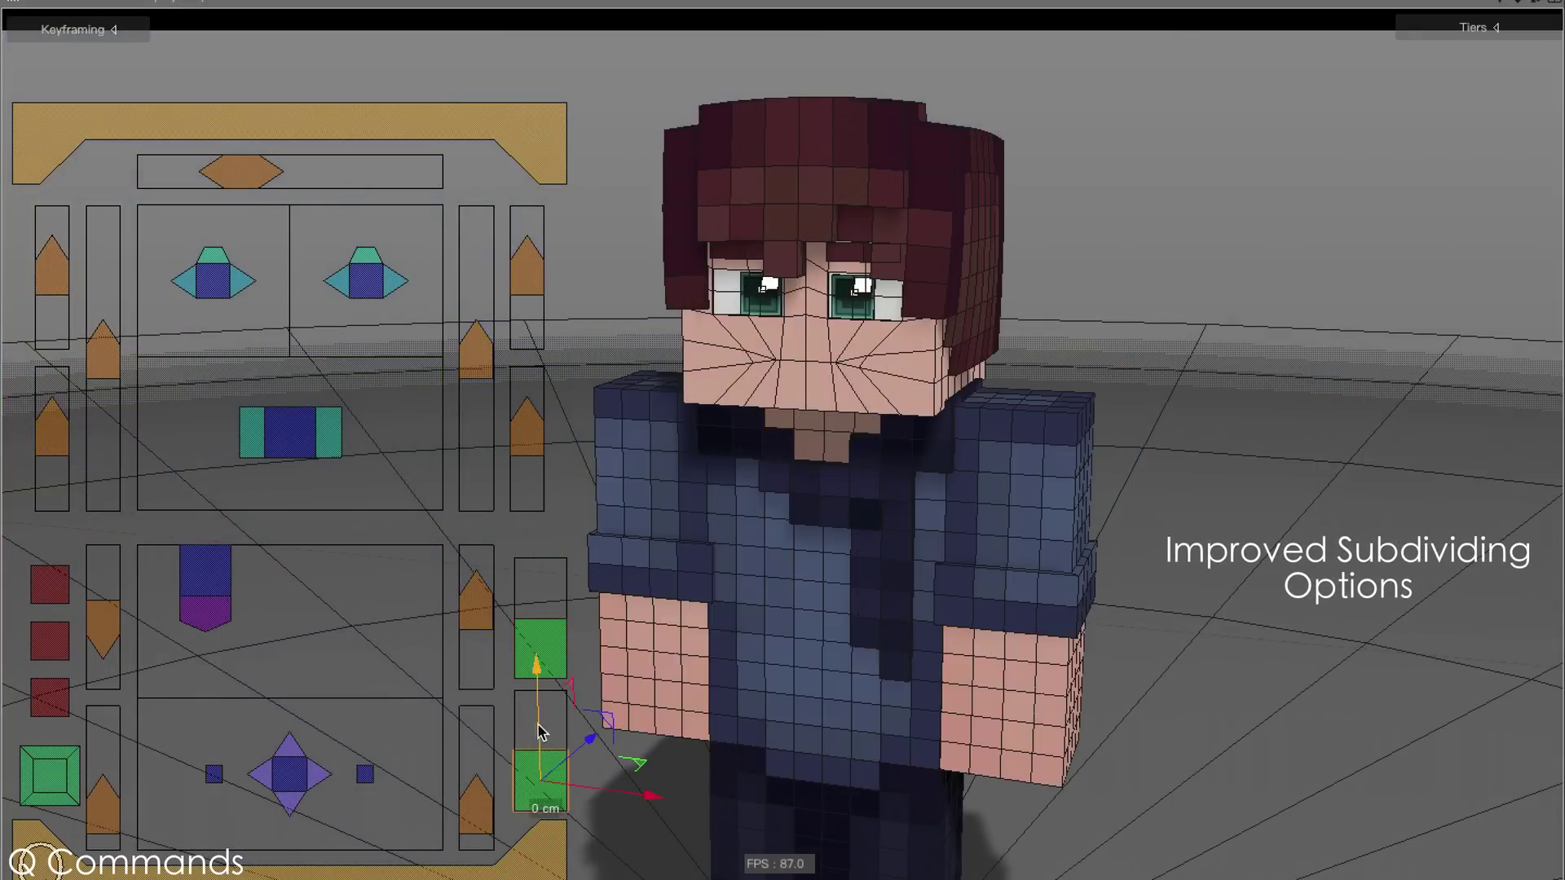